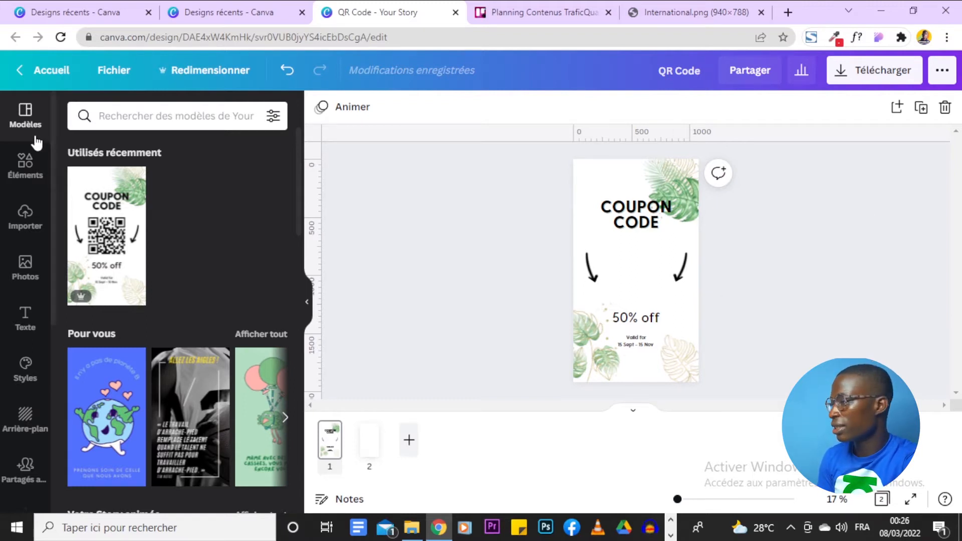
- Open the Code QR app from Canva's additional apps
scroll(23, 326, "down", 5)
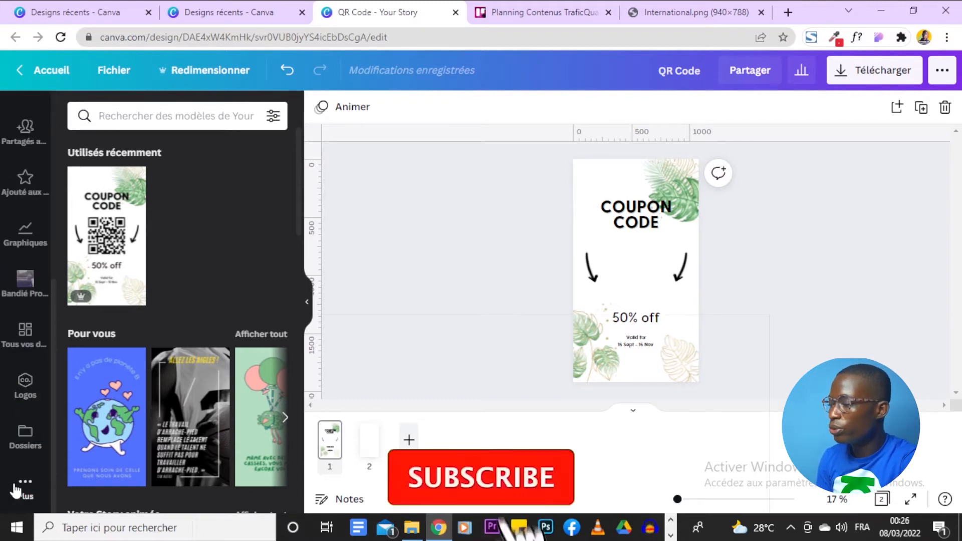
left_click(42, 482)
scroll(270, 206, "down", 3)
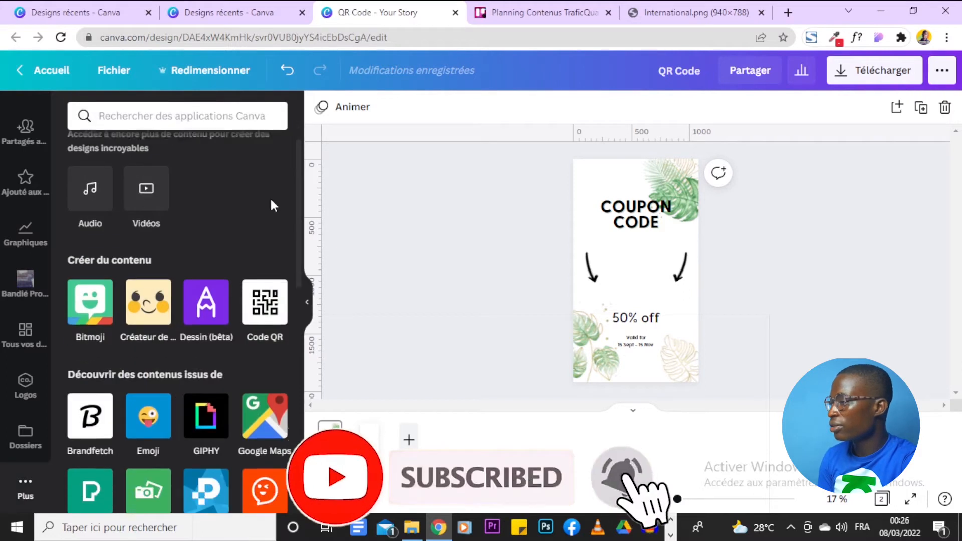
scroll(270, 206, "up", 2)
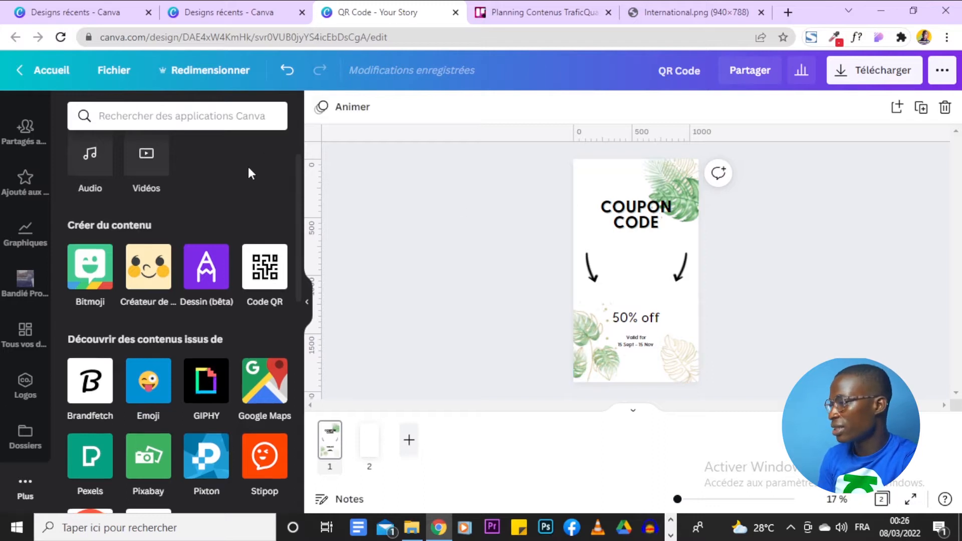
scroll(248, 185, "up", 2)
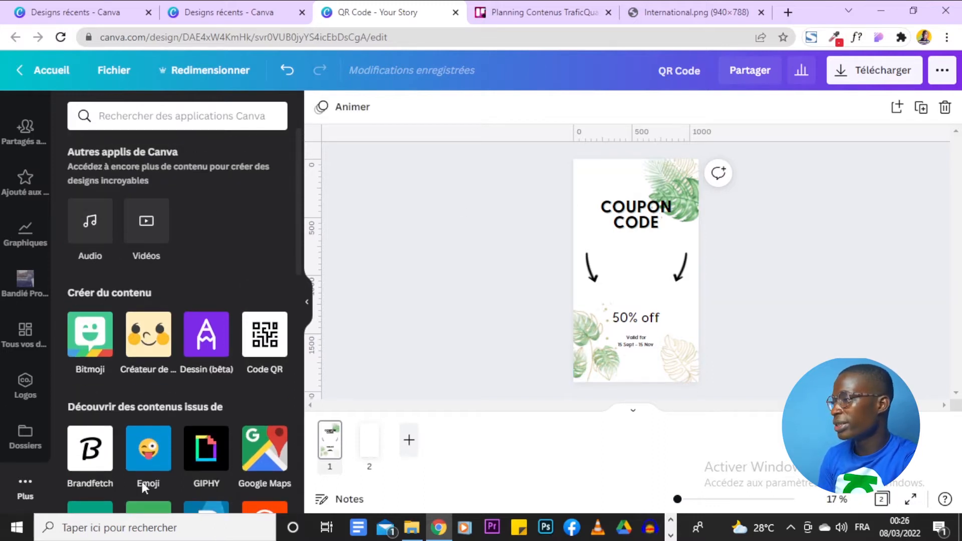
scroll(191, 276, "down", 5)
scroll(192, 278, "up", 2)
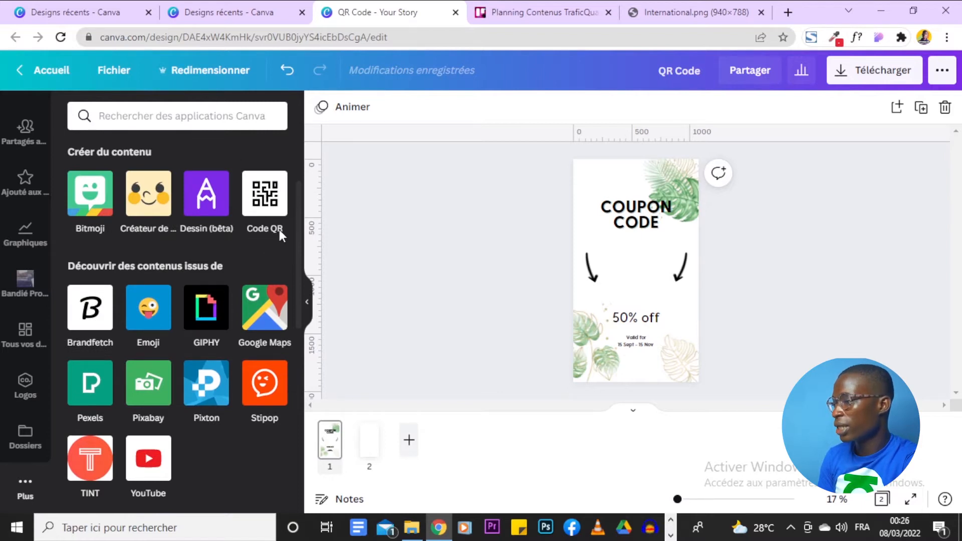
left_click(264, 200)
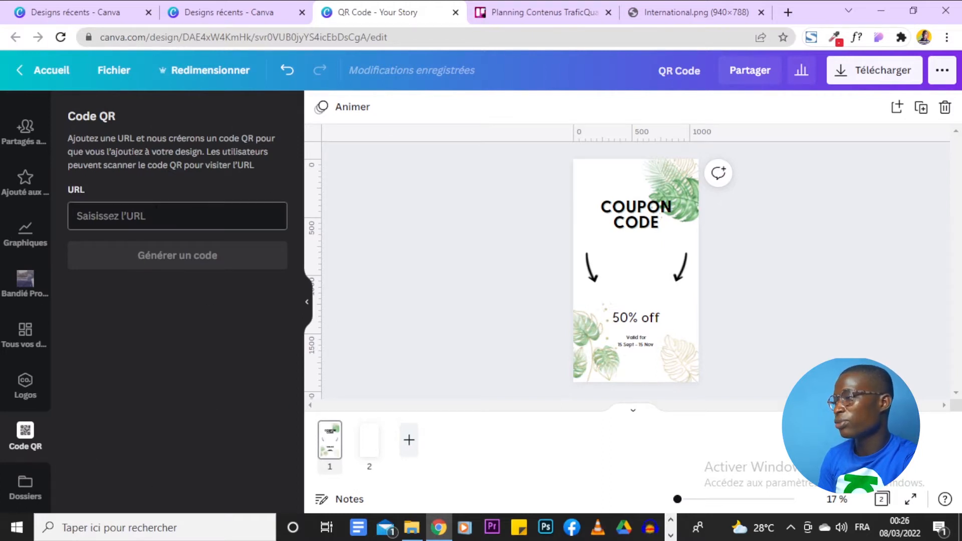
left_click(190, 223)
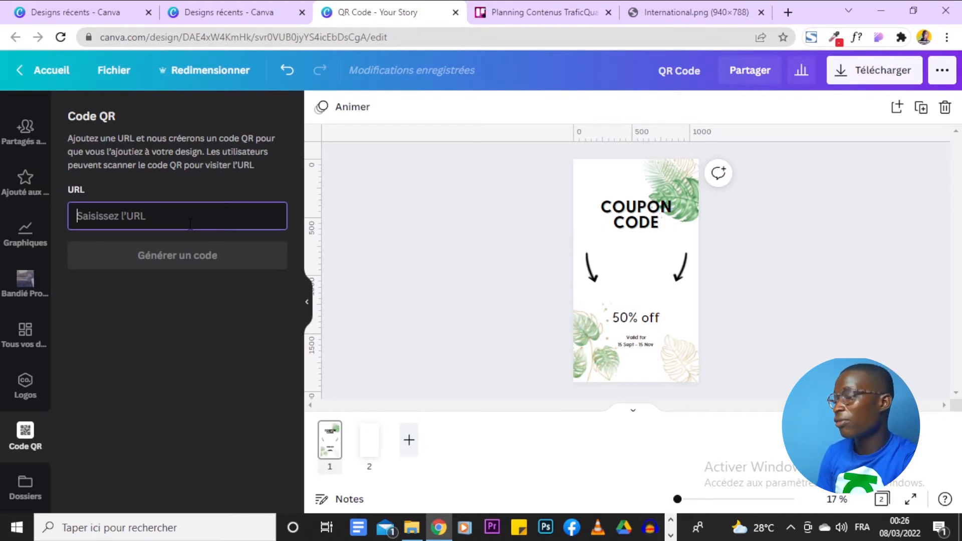
type("ww")
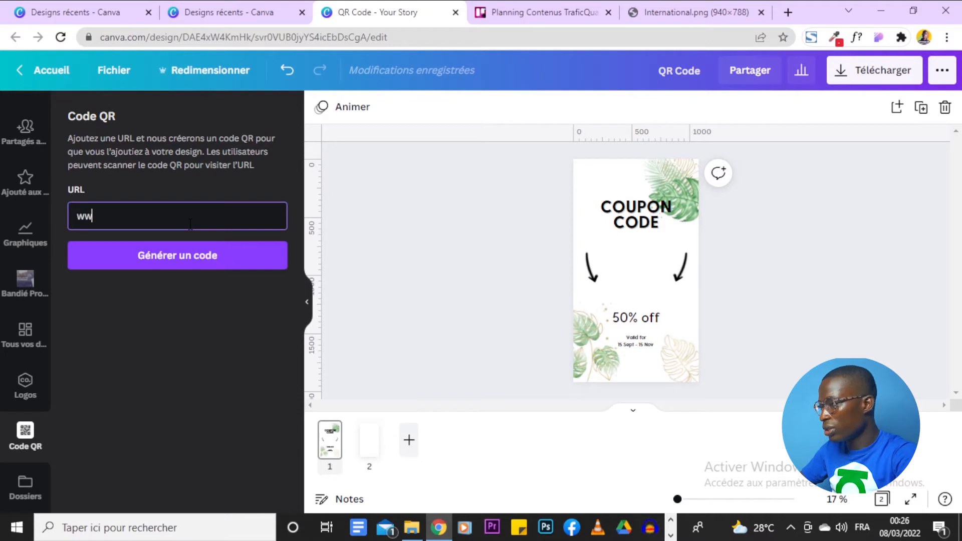
type("w.trafic")
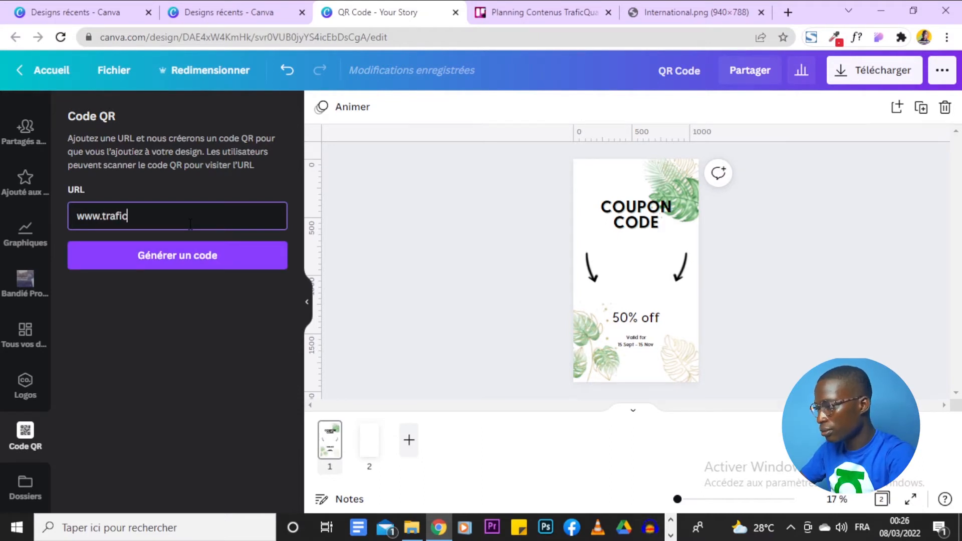
type("quand.com")
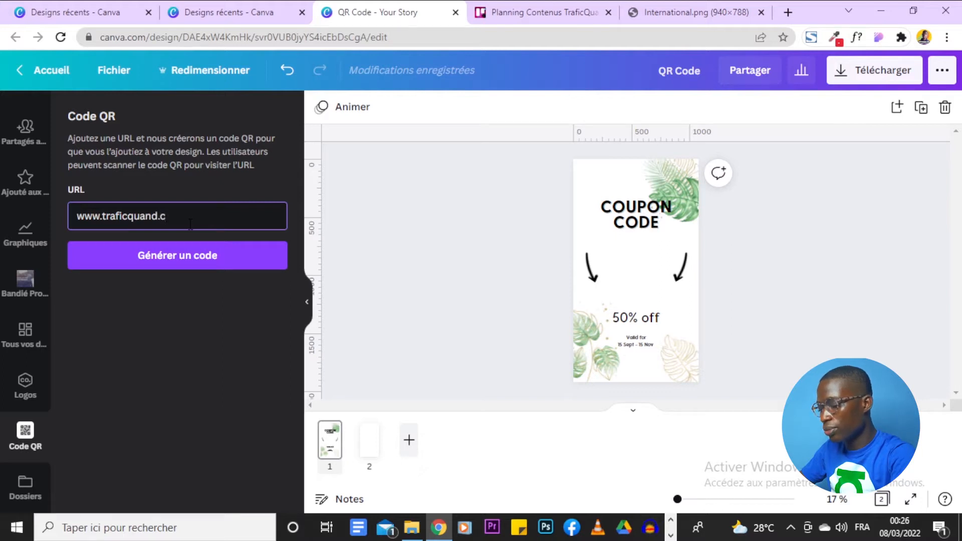
left_click(150, 255)
left_click(182, 255)
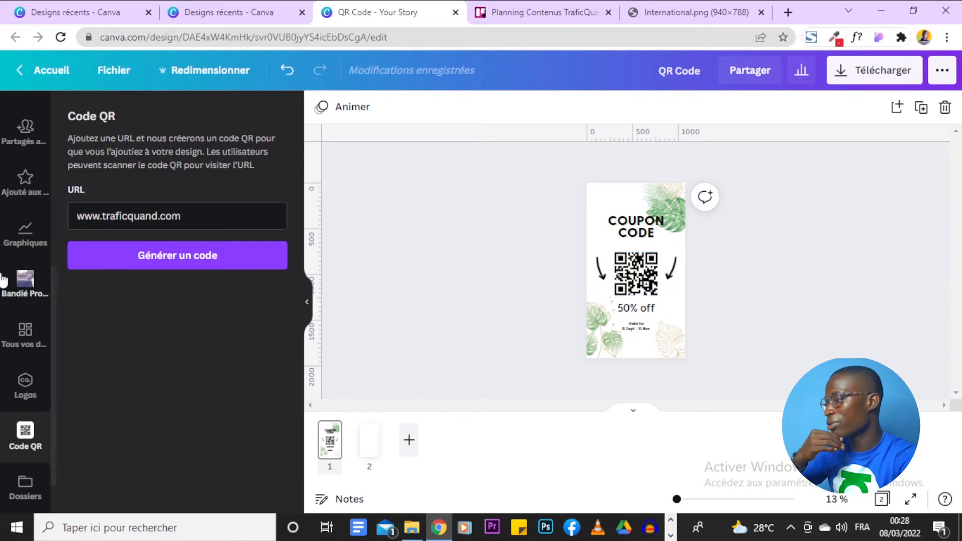
- Open a new blank browser tab and return to the QR Code story design
scroll(30, 301, "down", 1)
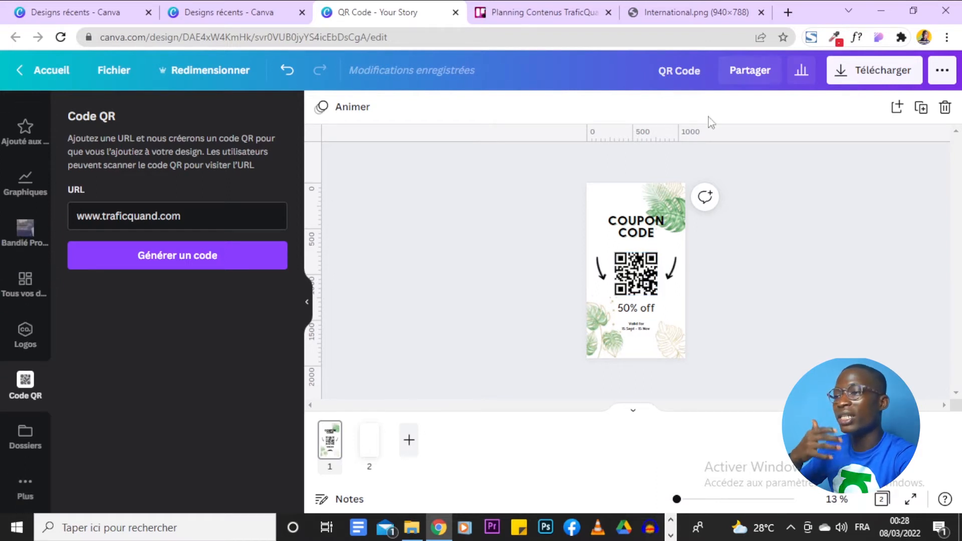
left_click(787, 12)
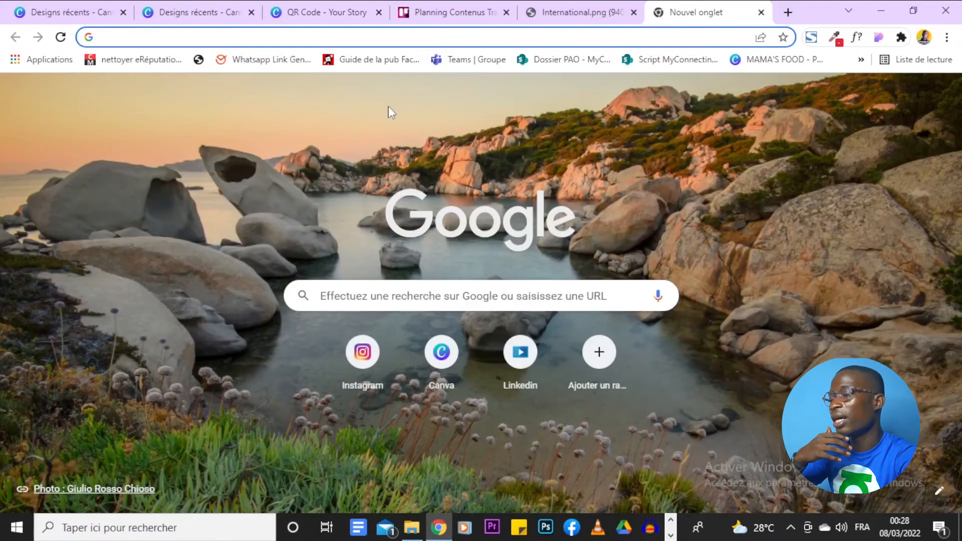
left_click(523, 38)
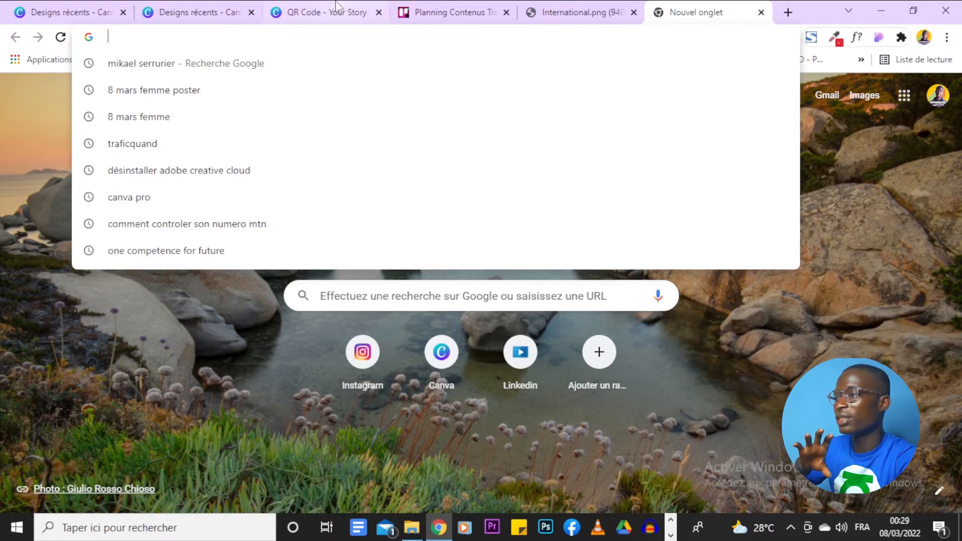
left_click(349, 11)
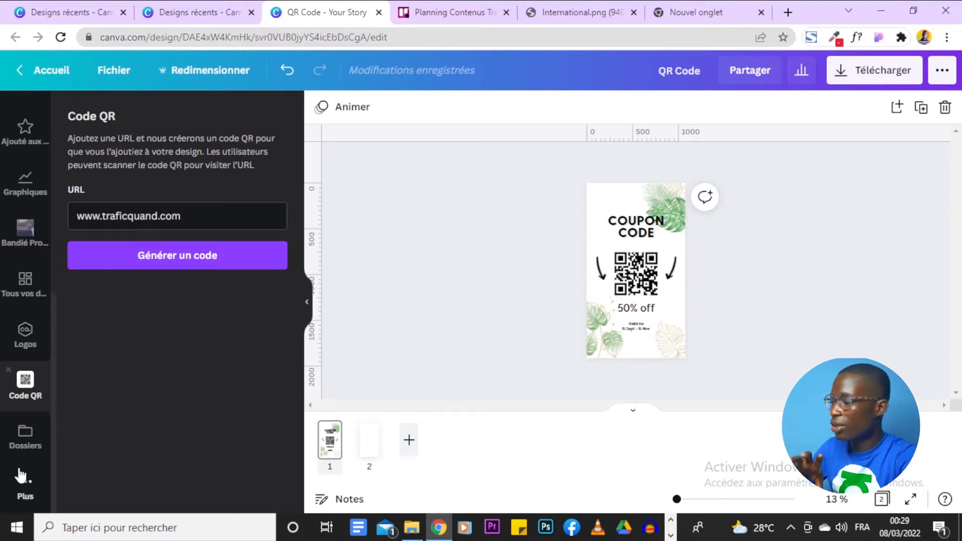
- Find Générateur ME-QR among the additional Canva apps and examine its description
left_click(30, 491)
scroll(245, 344, "down", 5)
scroll(243, 342, "down", 5)
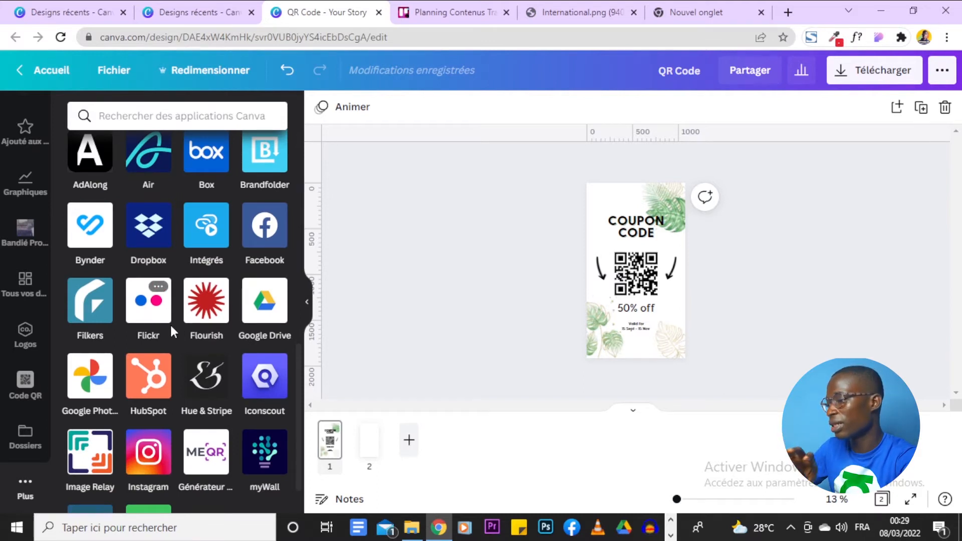
scroll(170, 325, "down", 1)
left_click(196, 408)
scroll(194, 260, "down", 2)
scroll(195, 266, "up", 2)
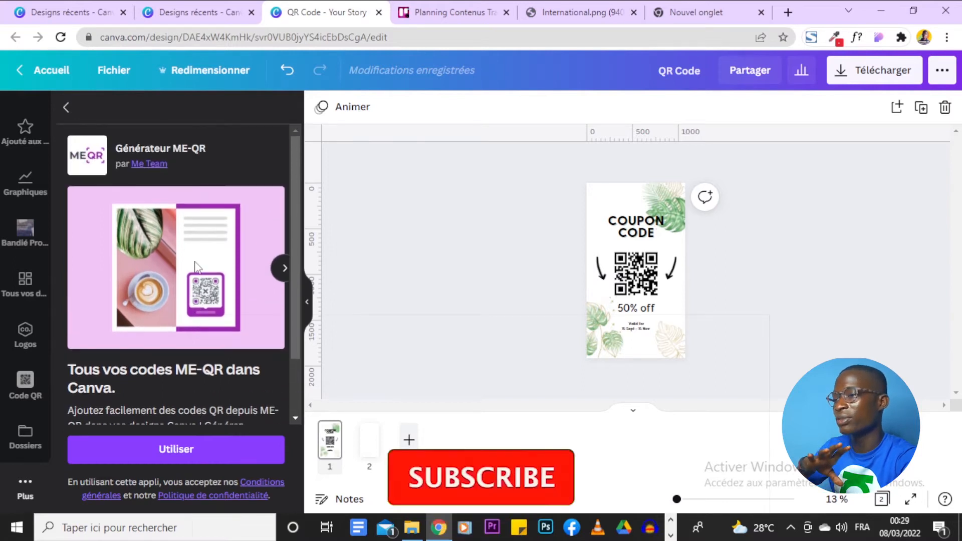
left_click(685, 9)
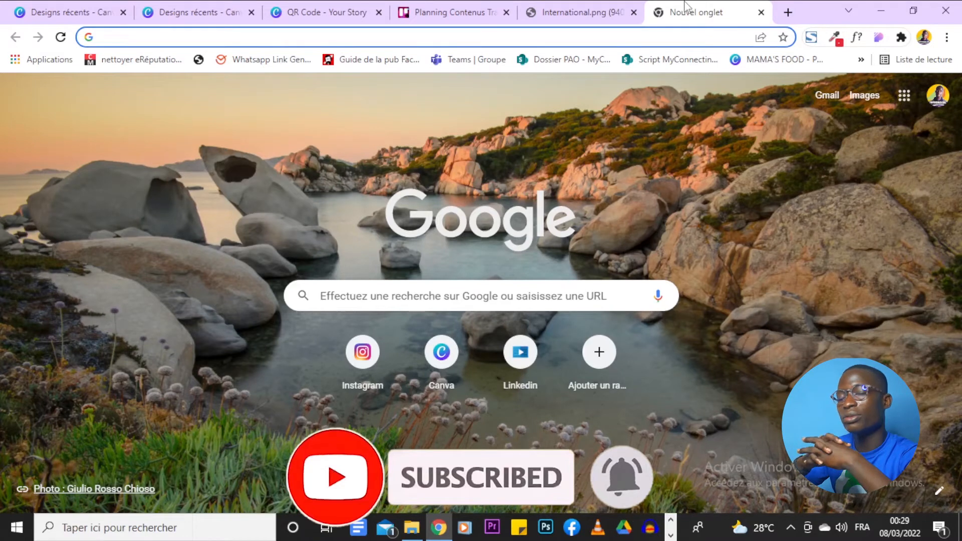
left_click(268, 7)
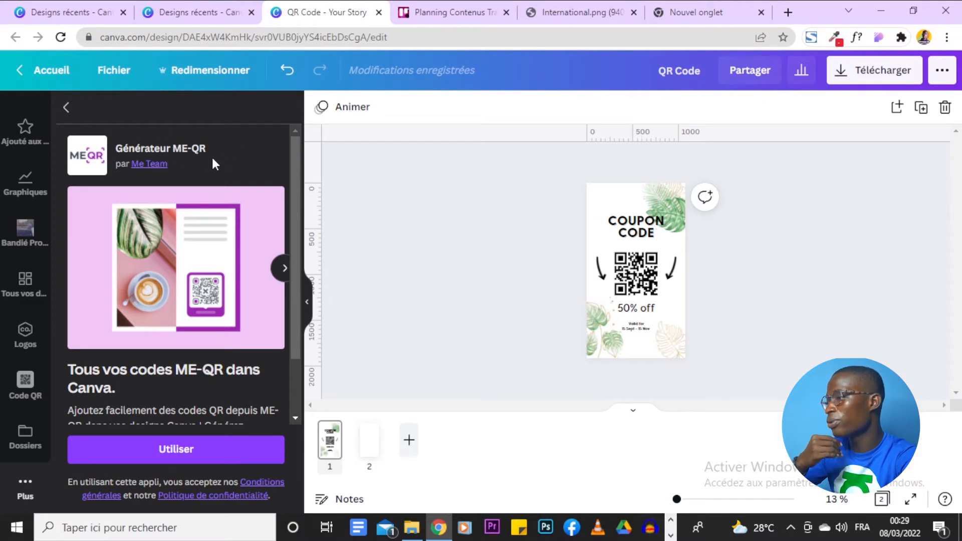
scroll(200, 150, "down", 4)
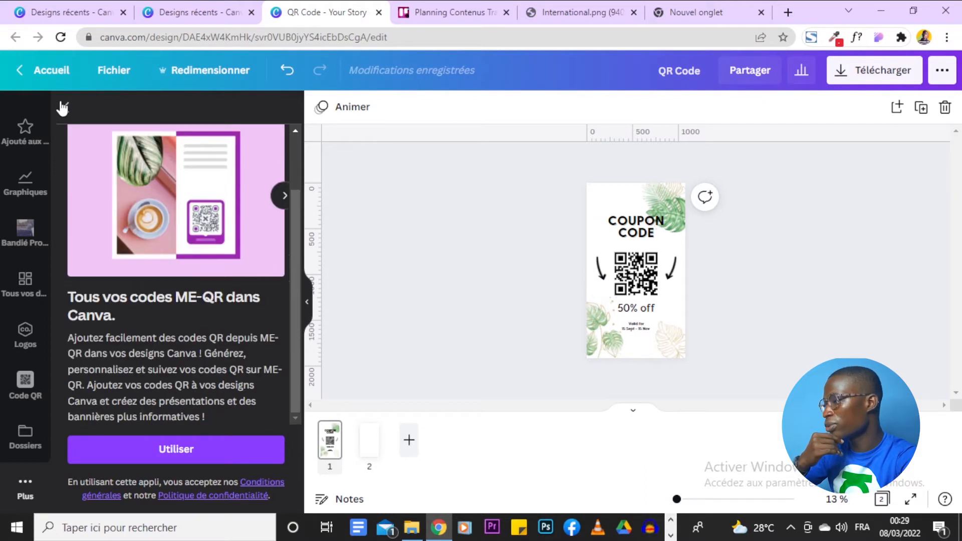
- Search the Canva apps for "géné", open Générateur ME-QR and start using it
left_click(65, 108)
scroll(222, 345, "down", 4)
scroll(229, 371, "down", 8)
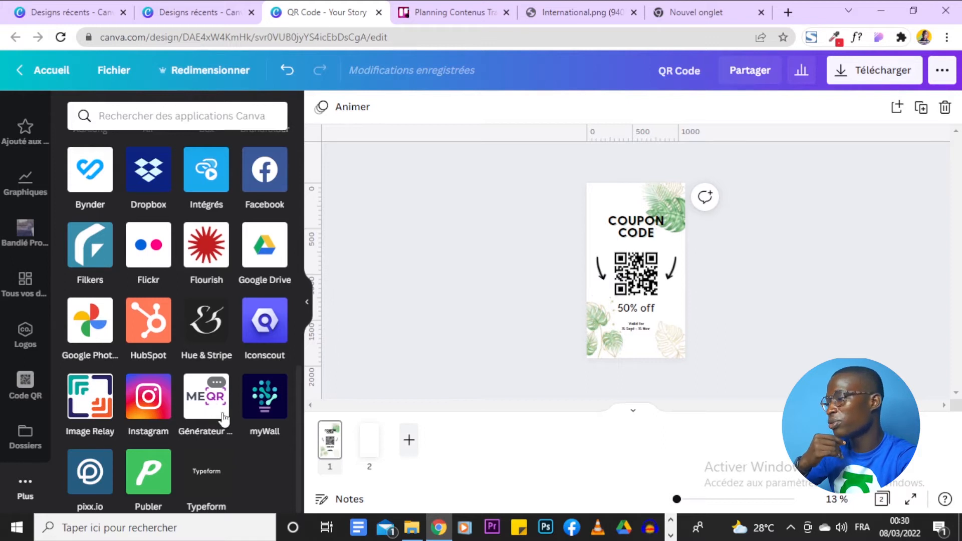
left_click(193, 118)
type("géné")
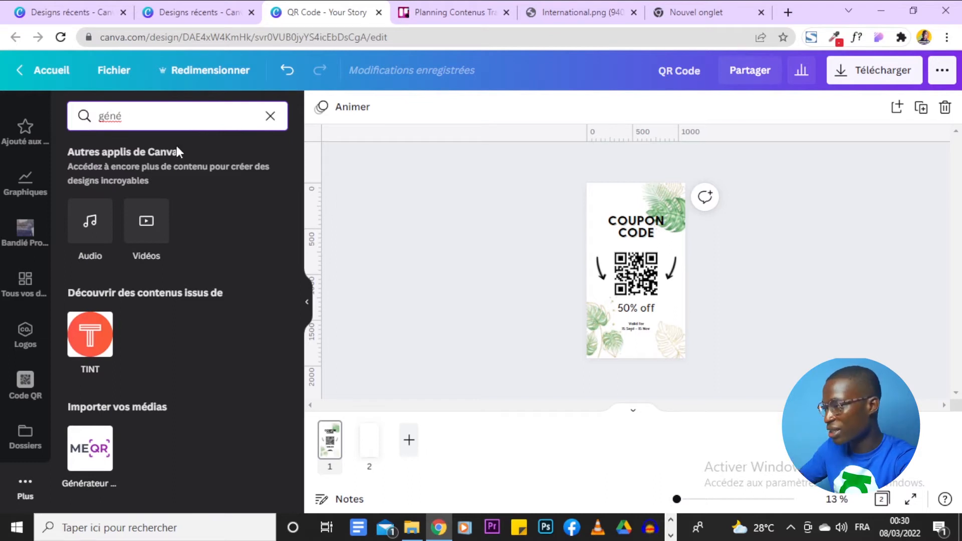
mouse_move(90, 461)
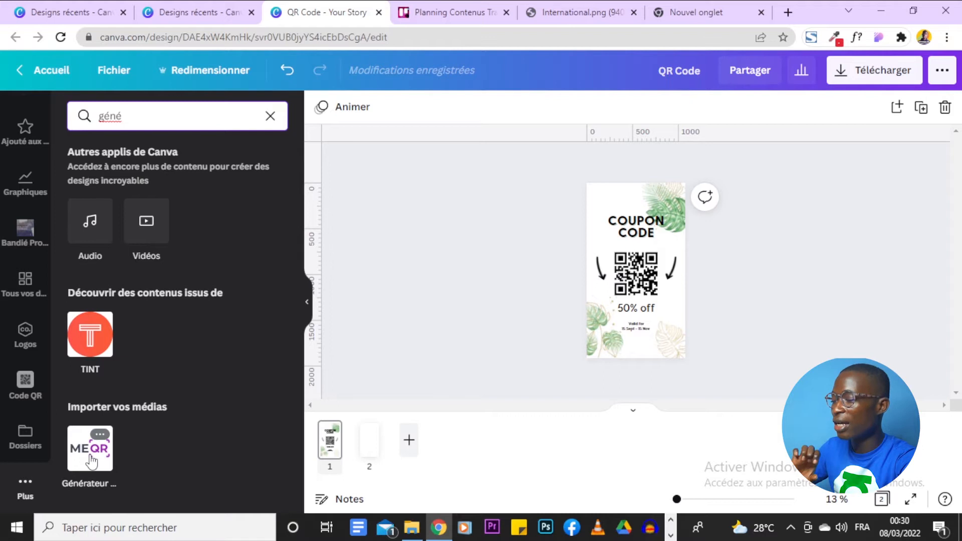
left_click(90, 457)
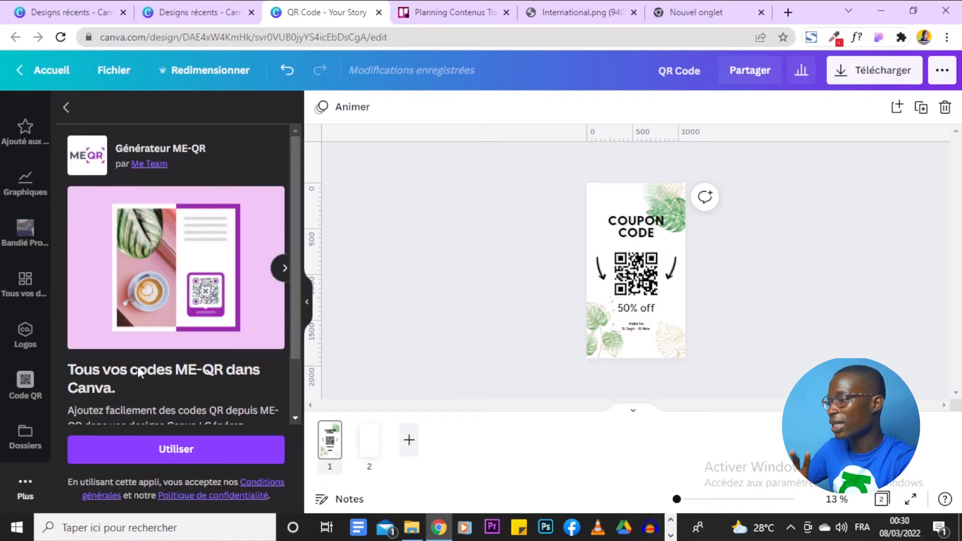
scroll(208, 356, "down", 2)
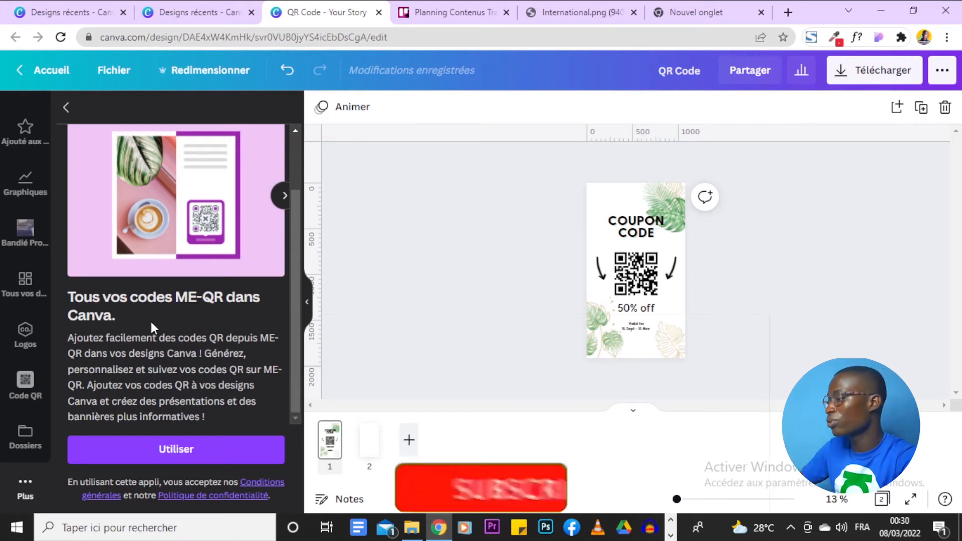
left_click(194, 449)
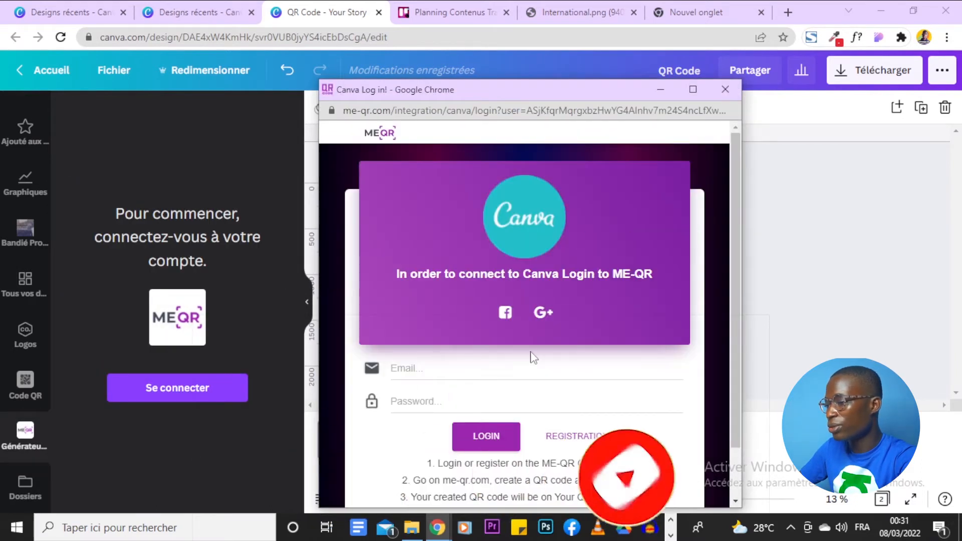
- Log in to ME-QR with the account e-mail and password to connect it to Canva
scroll(561, 356, "down", 1)
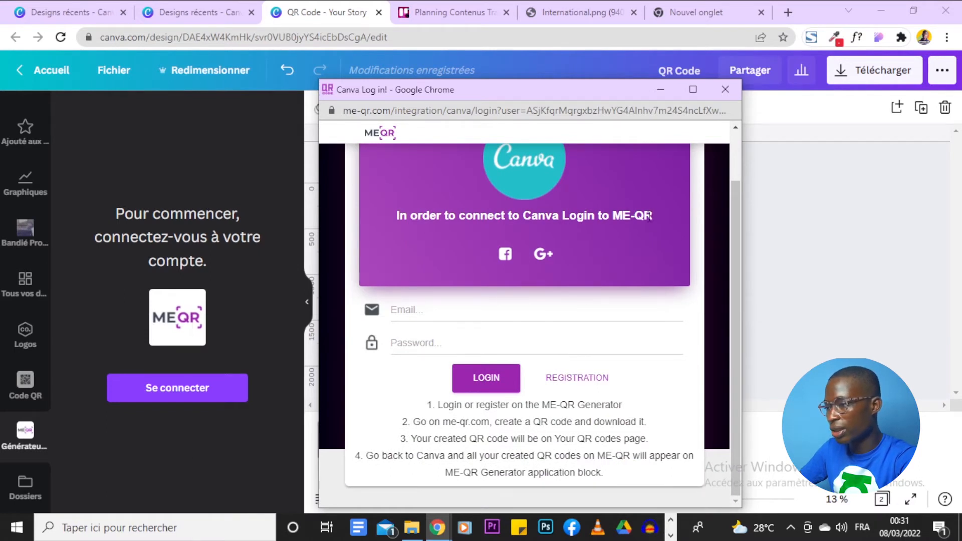
left_click(459, 313)
left_click(464, 343)
left_click(464, 349)
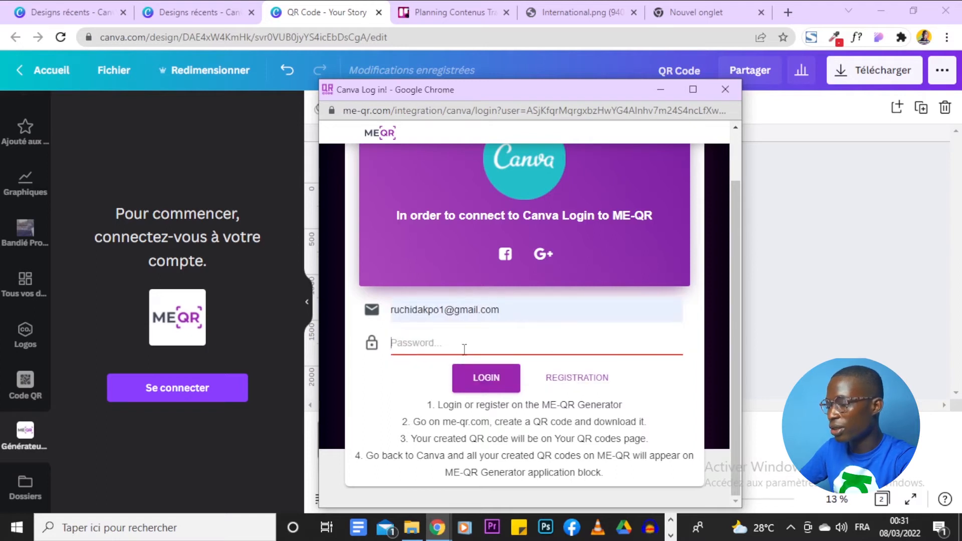
type("••")
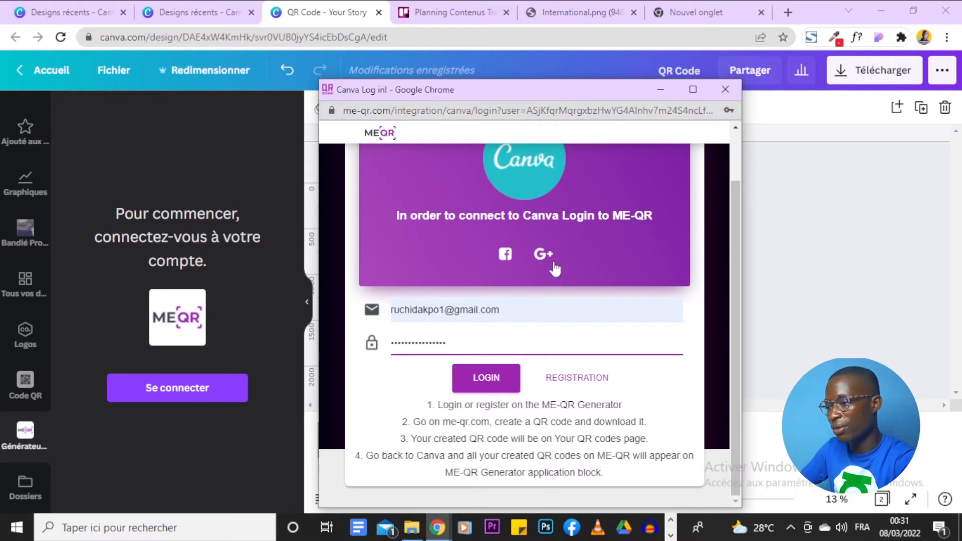
left_click(499, 378)
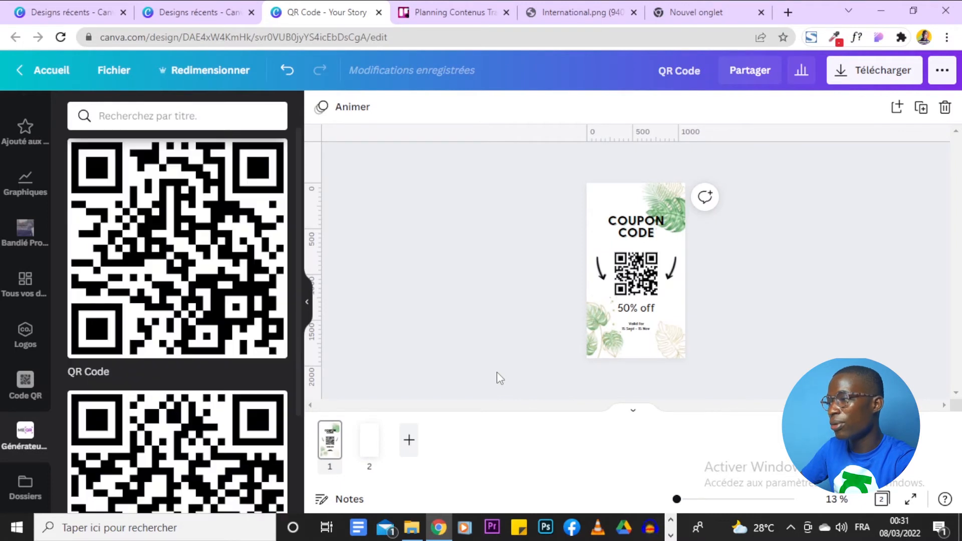
- Try placing the first saved ME-QR code over the existing code on the coupon, and delete it again
scroll(183, 271, "down", 3)
scroll(219, 450, "up", 3)
scroll(218, 450, "down", 2)
scroll(175, 369, "up", 3)
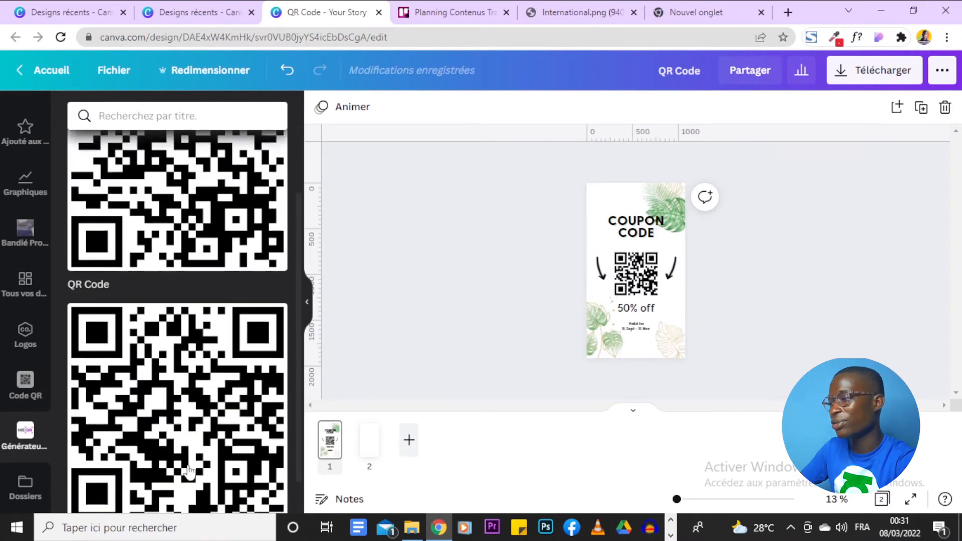
left_click(183, 276)
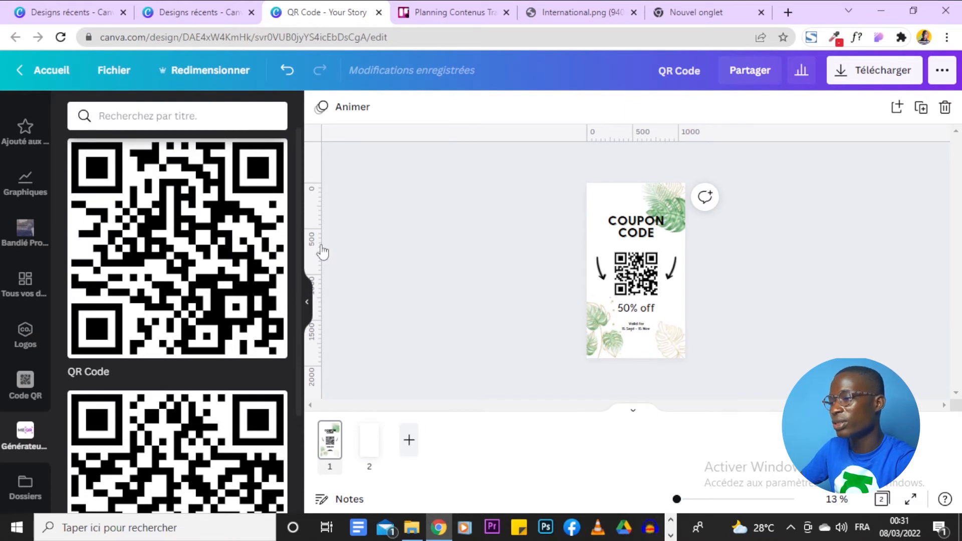
left_click_drag(636, 265, 649, 283)
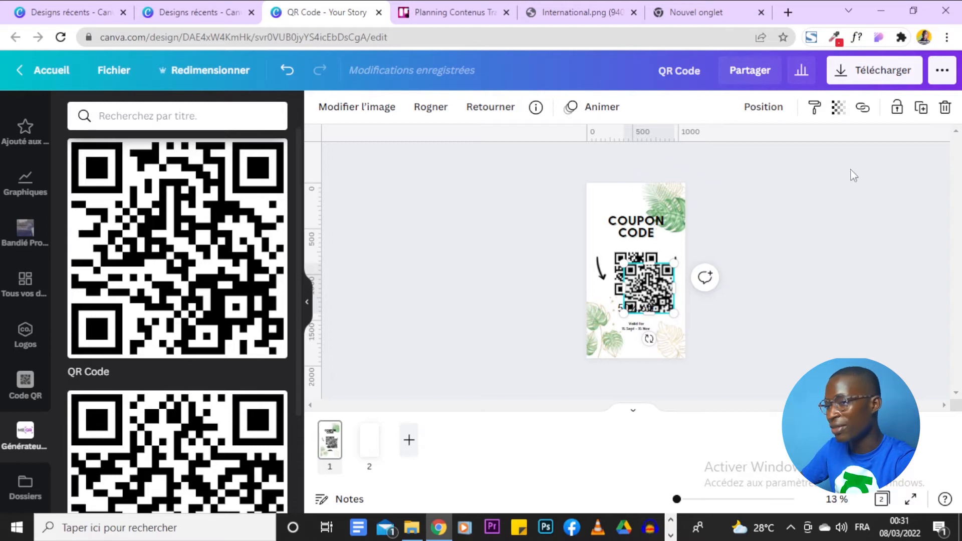
left_click(945, 107)
- Search the web for "me qr" in the blank browser tab and open the ME-QR website
left_click(696, 12)
left_click(680, 37)
type("me")
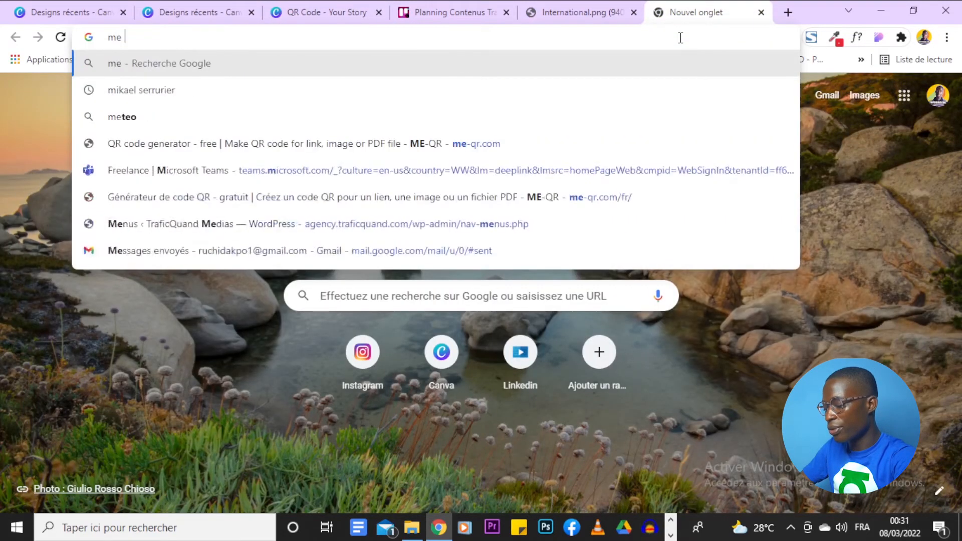
type(" qr")
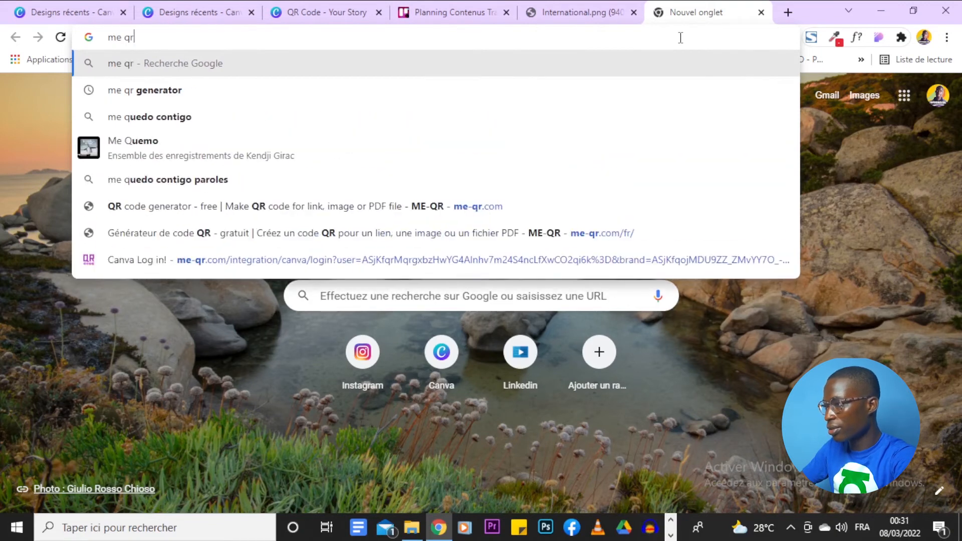
key("Return")
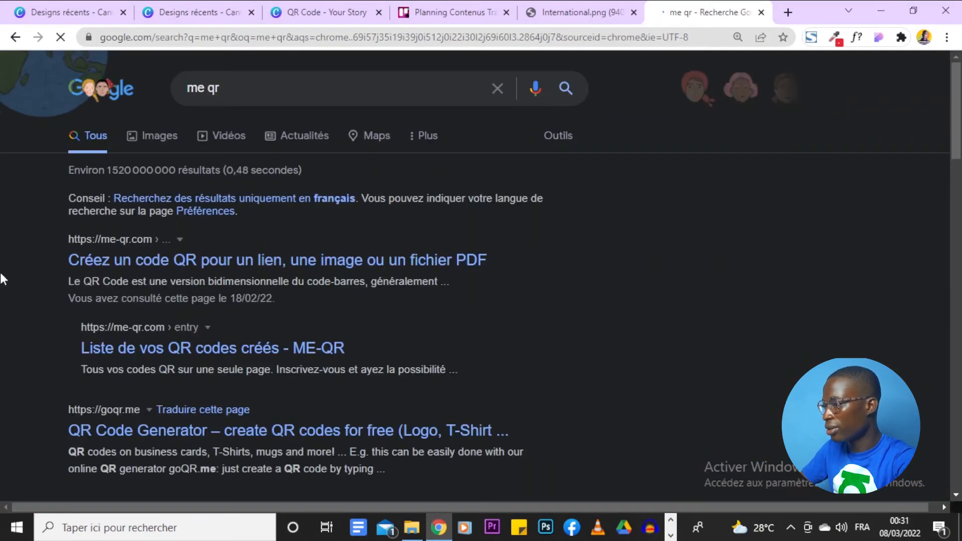
left_click(128, 259)
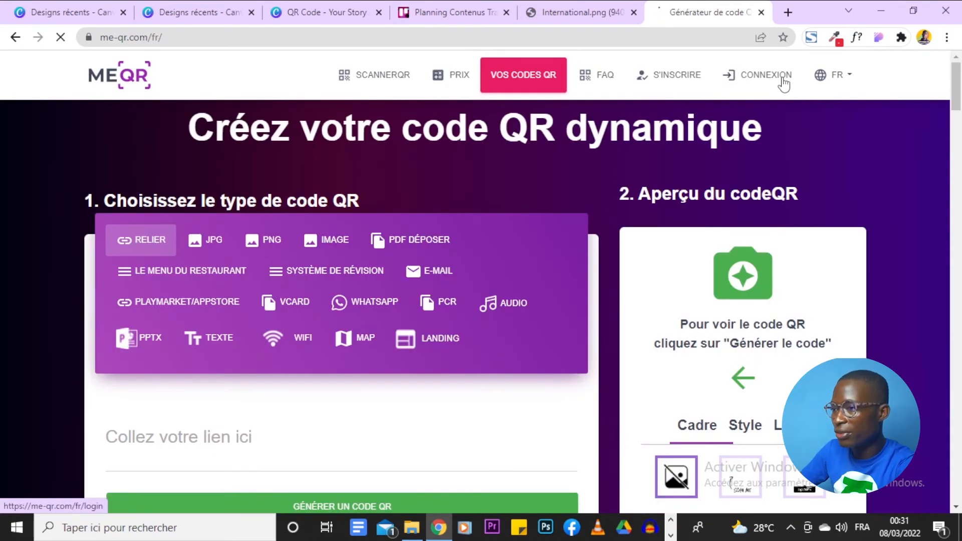
- Log in to the ME-QR website with the account e-mail and password, and decline saving the password in the browser
left_click(784, 83)
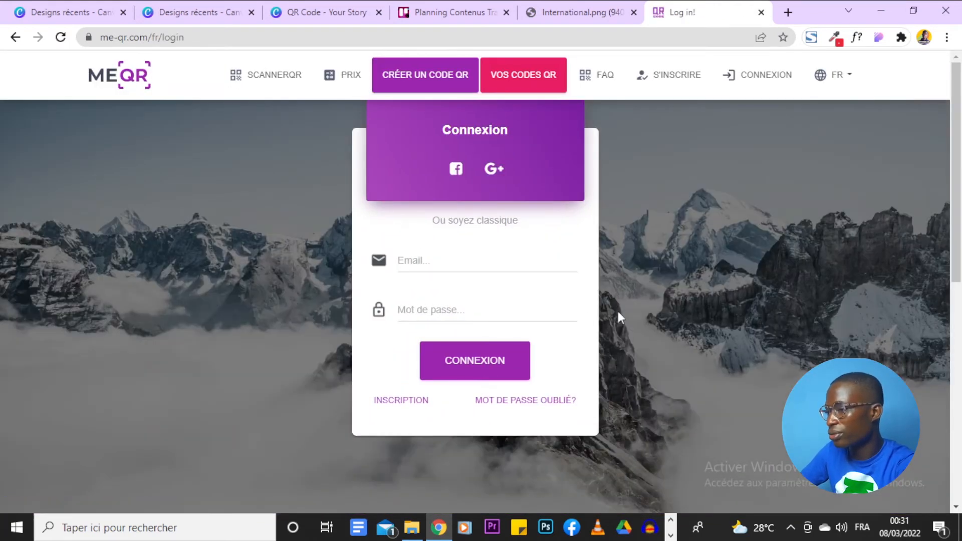
left_click(498, 260)
left_click(476, 296)
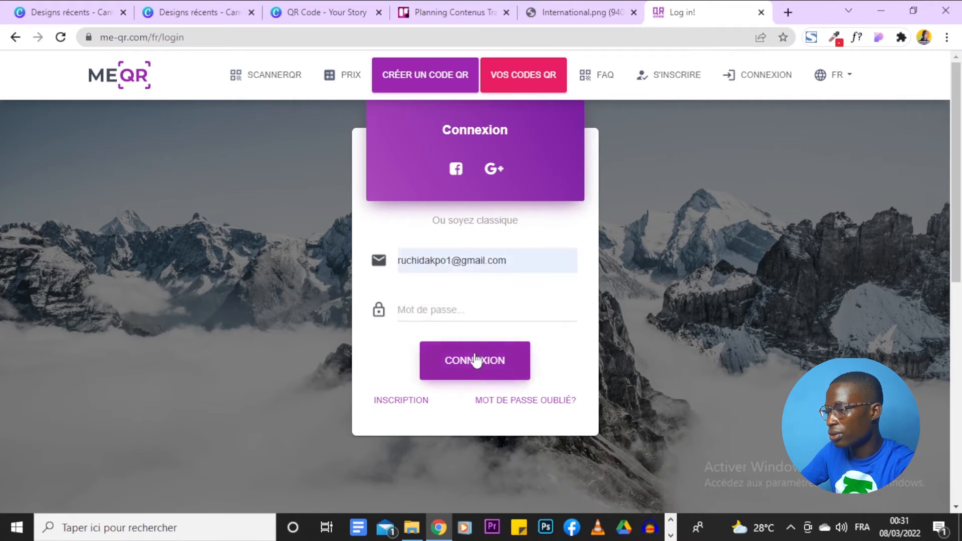
left_click(475, 360)
type("••••")
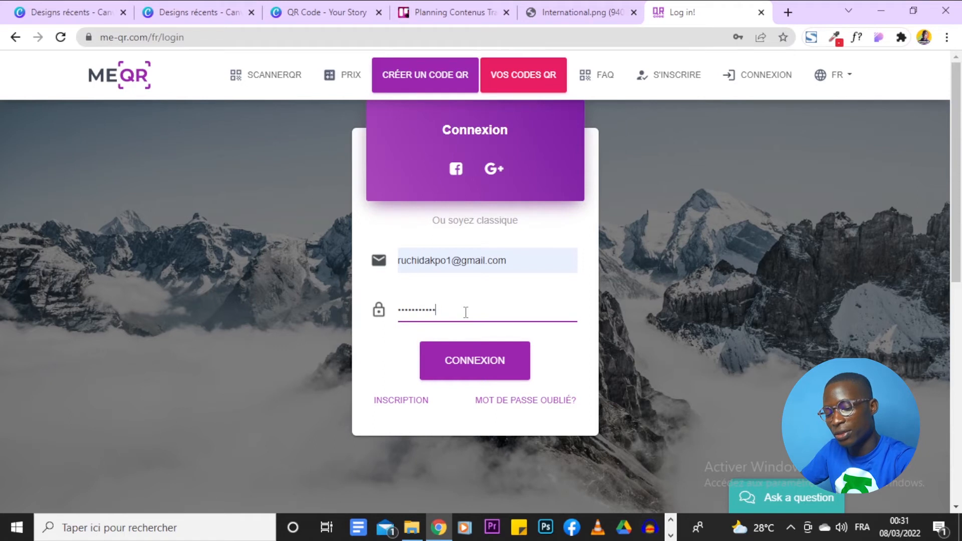
left_click(495, 359)
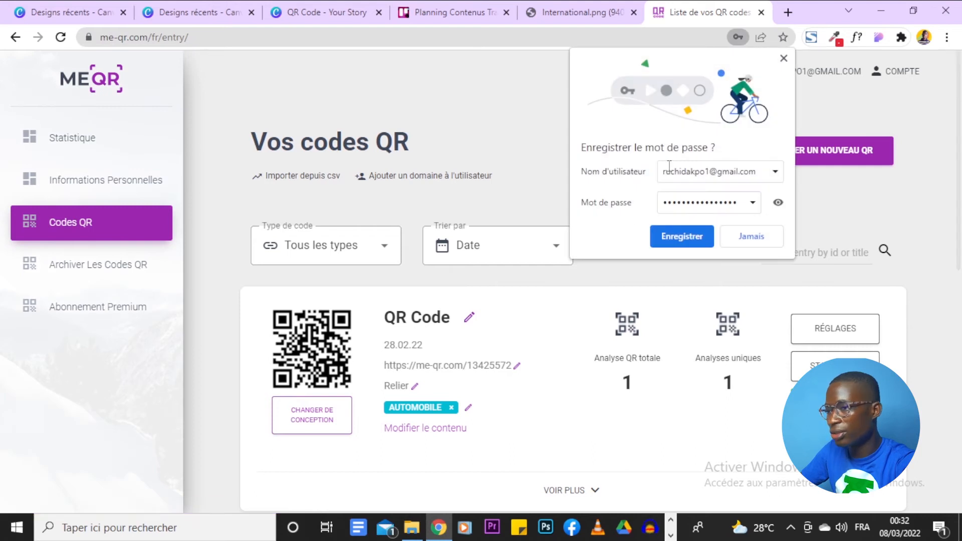
left_click(750, 244)
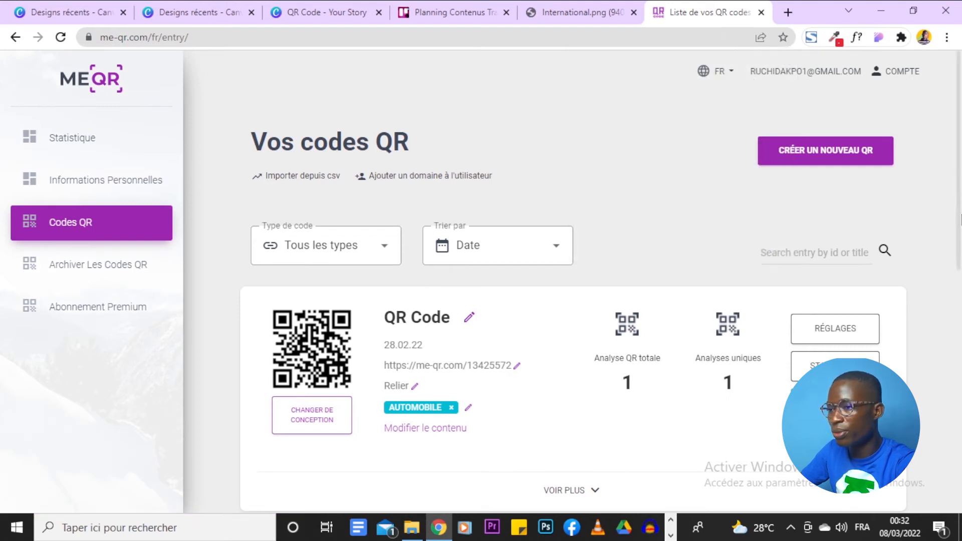
- Start creating a new QR code and look through the available code types
left_click(833, 159)
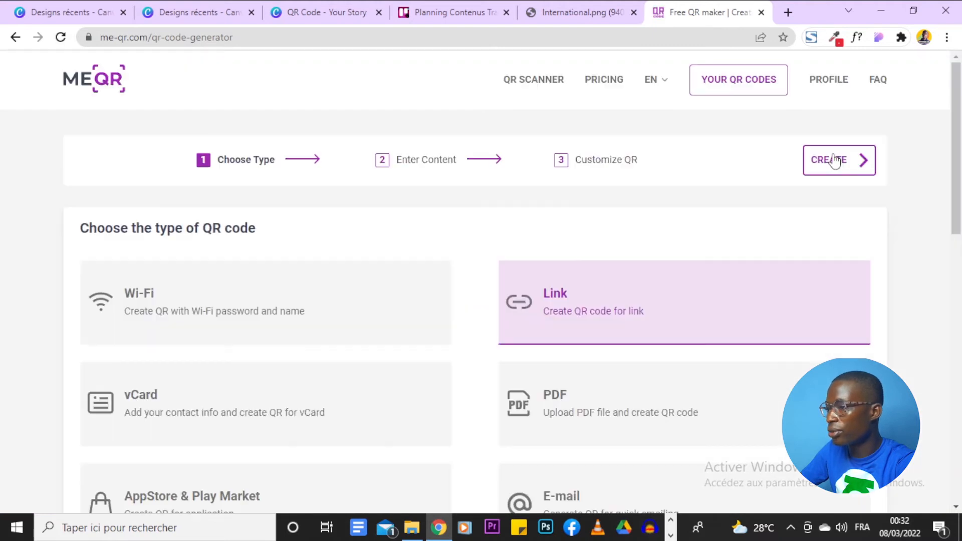
scroll(773, 410, "down", 5)
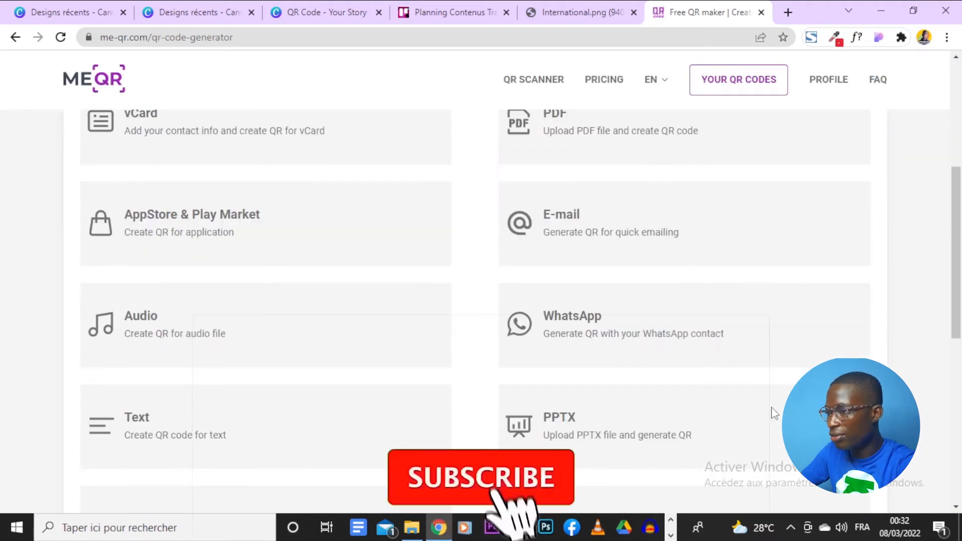
scroll(774, 413, "up", 4)
scroll(766, 370, "up", 2)
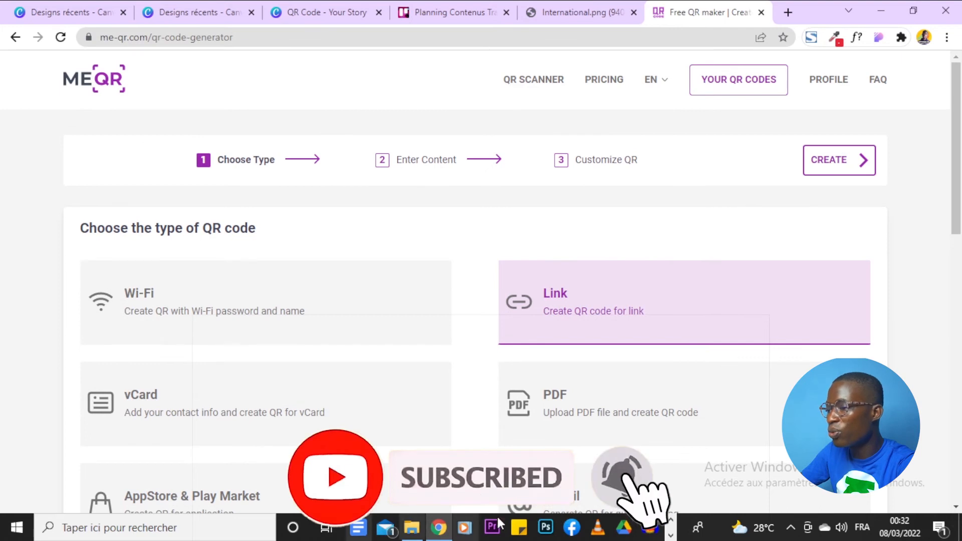
scroll(703, 356, "down", 1)
scroll(704, 356, "down", 10)
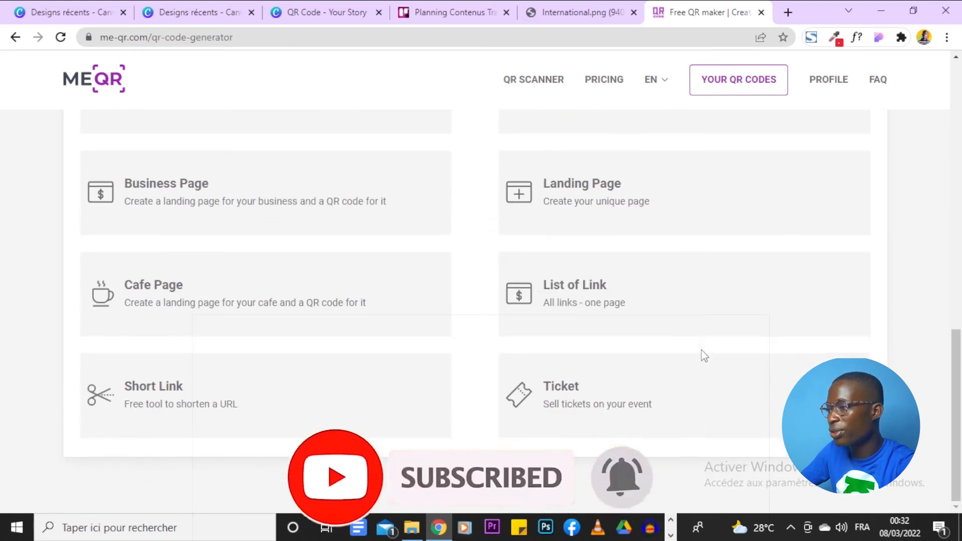
scroll(704, 355, "up", 5)
scroll(704, 356, "up", 5)
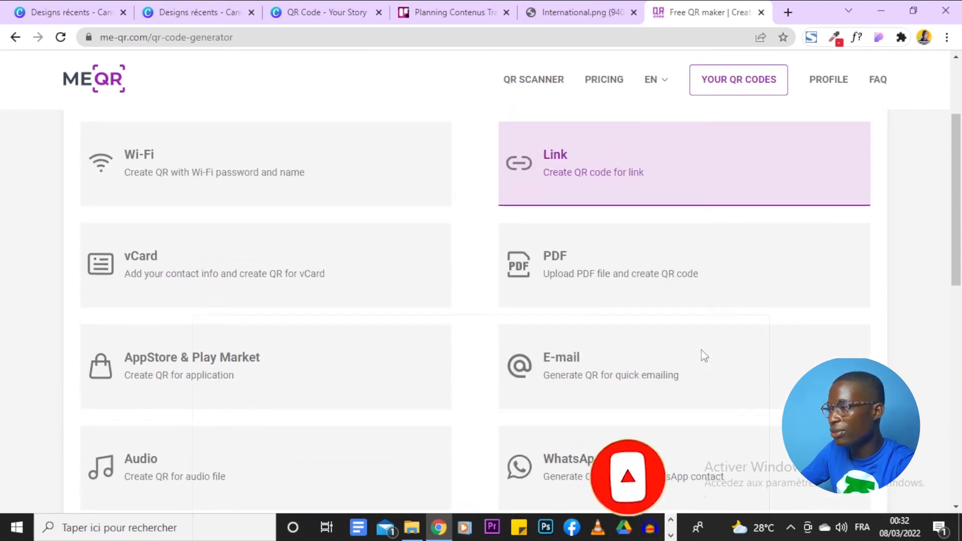
scroll(704, 356, "up", 1)
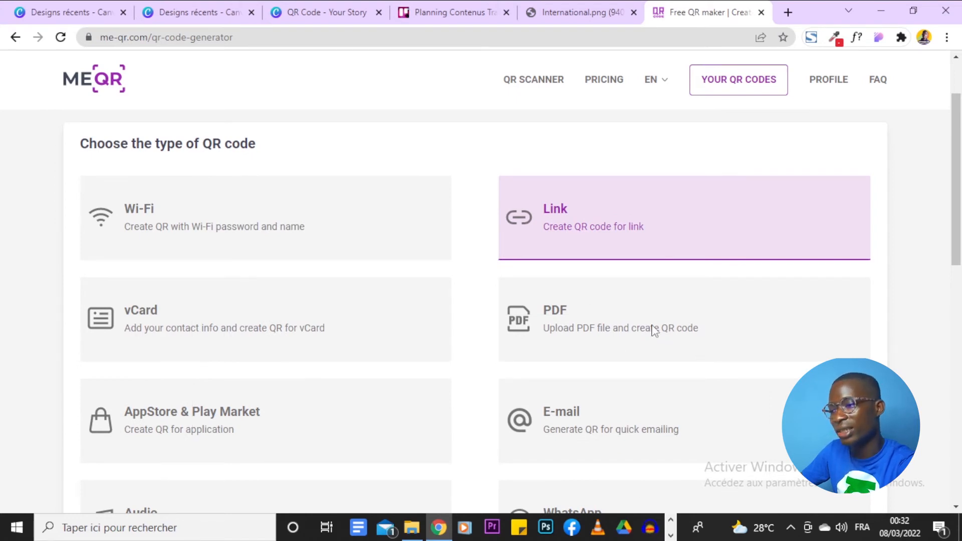
scroll(651, 328, "down", 2)
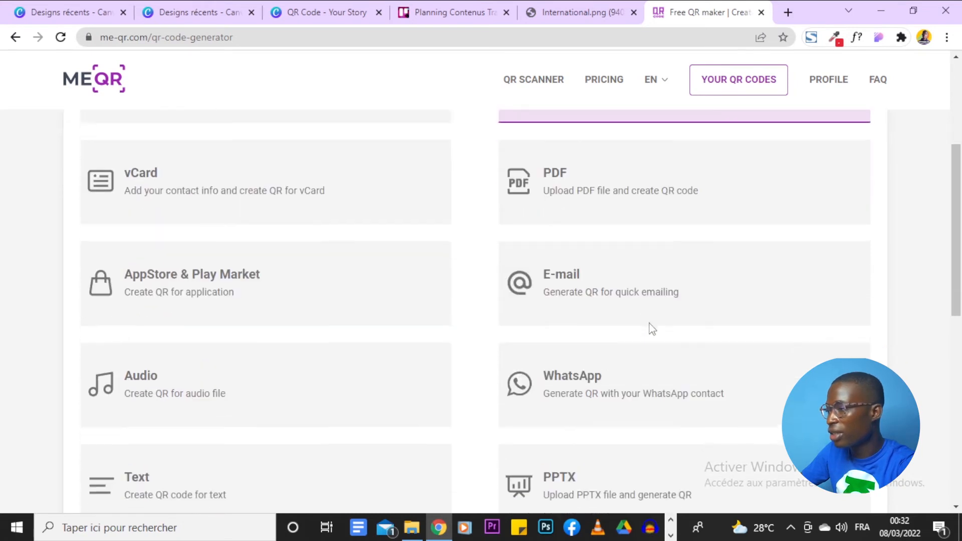
scroll(650, 327, "up", 1)
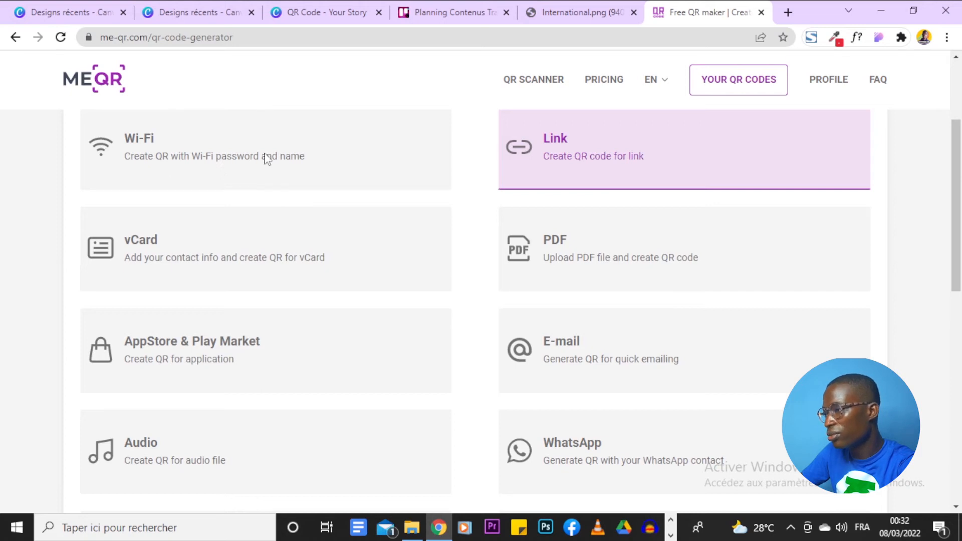
scroll(382, 277, "down", 1)
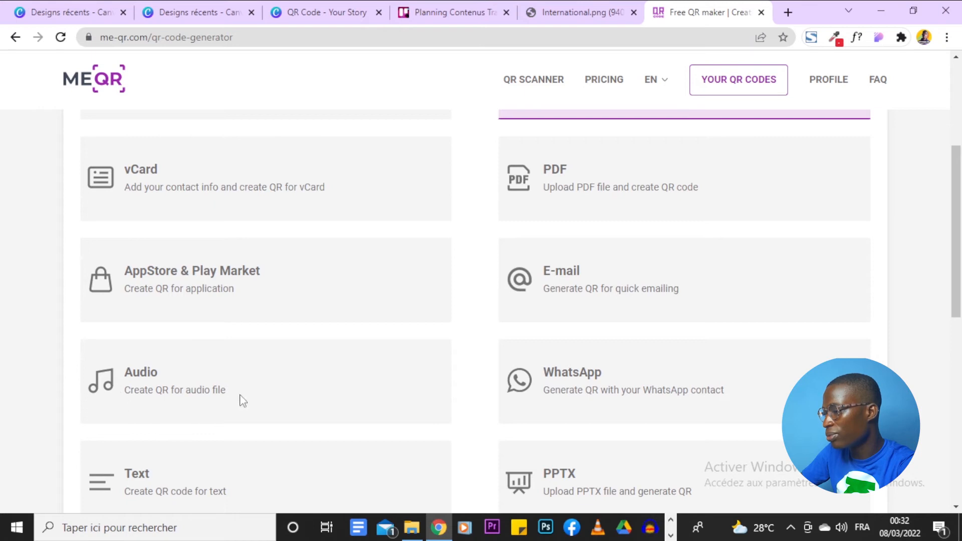
scroll(217, 337, "down", 1)
scroll(260, 313, "down", 1)
scroll(261, 313, "down", 2)
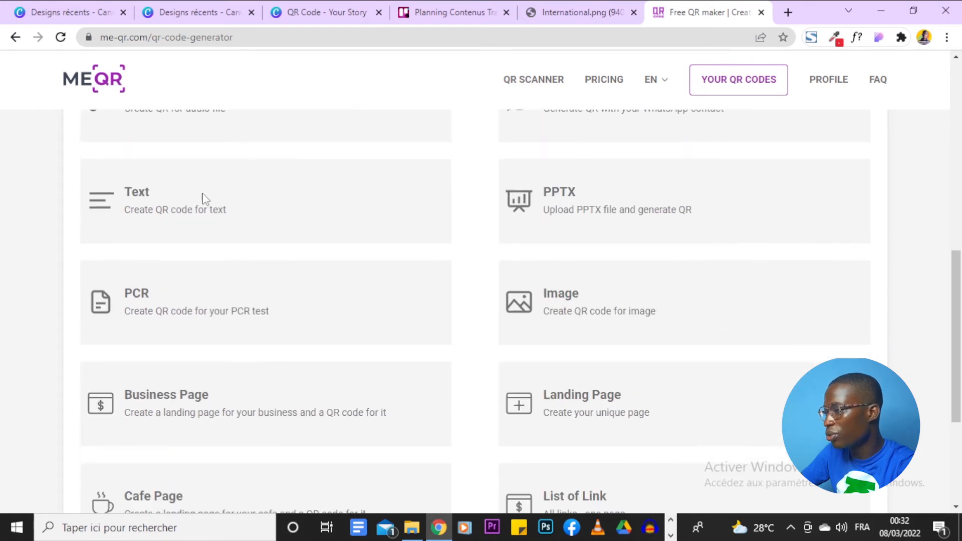
- Choose the Text code type, set the category to Education, enter "Canva" as the content and proceed to customization
left_click(184, 195)
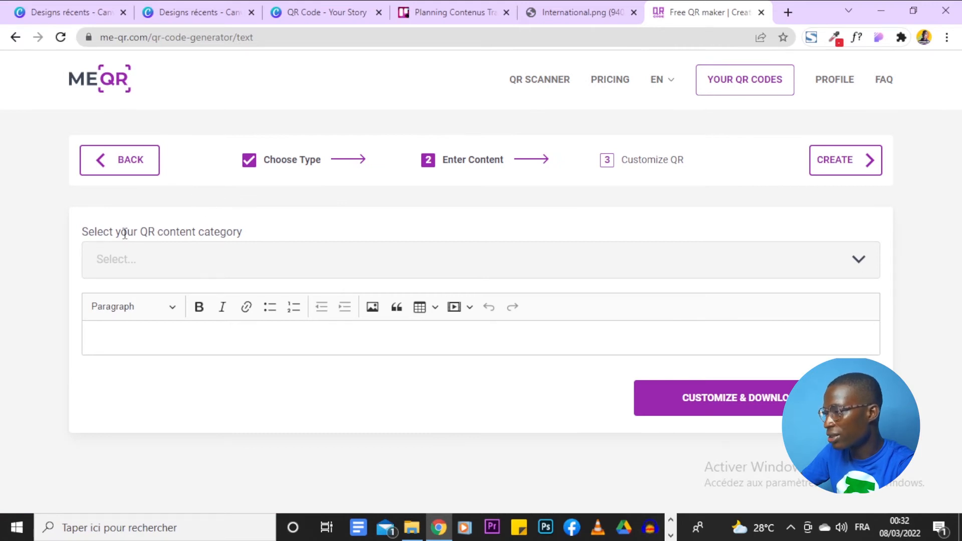
left_click(450, 265)
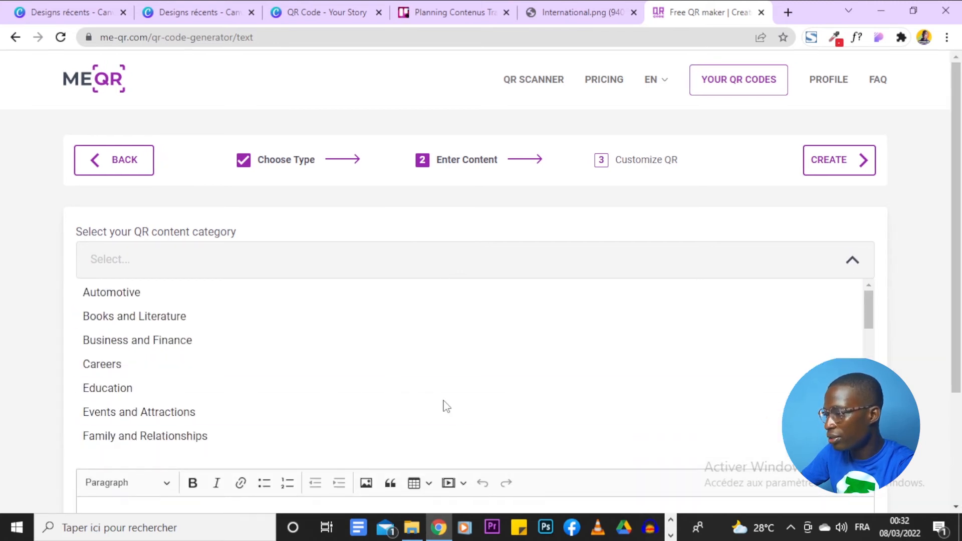
left_click(274, 388)
left_click(527, 349)
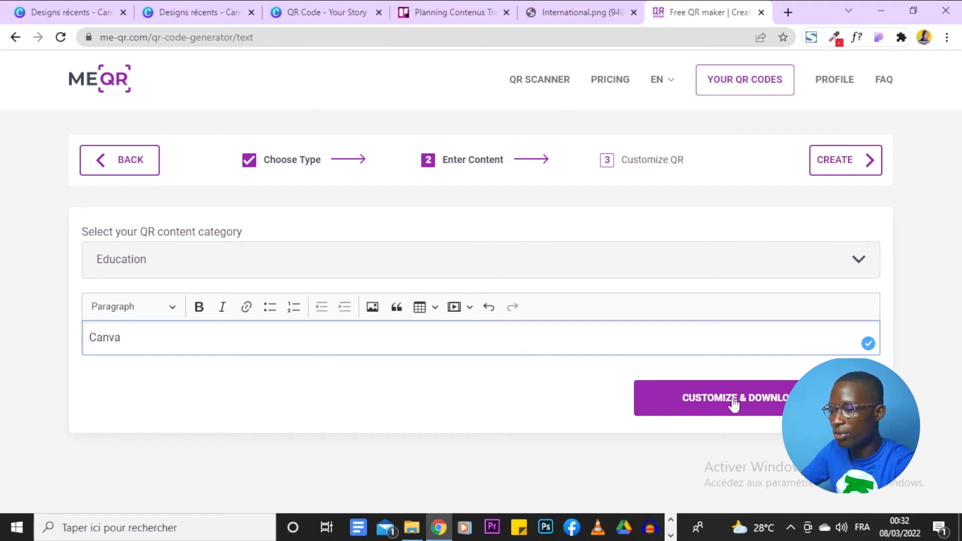
left_click(774, 407)
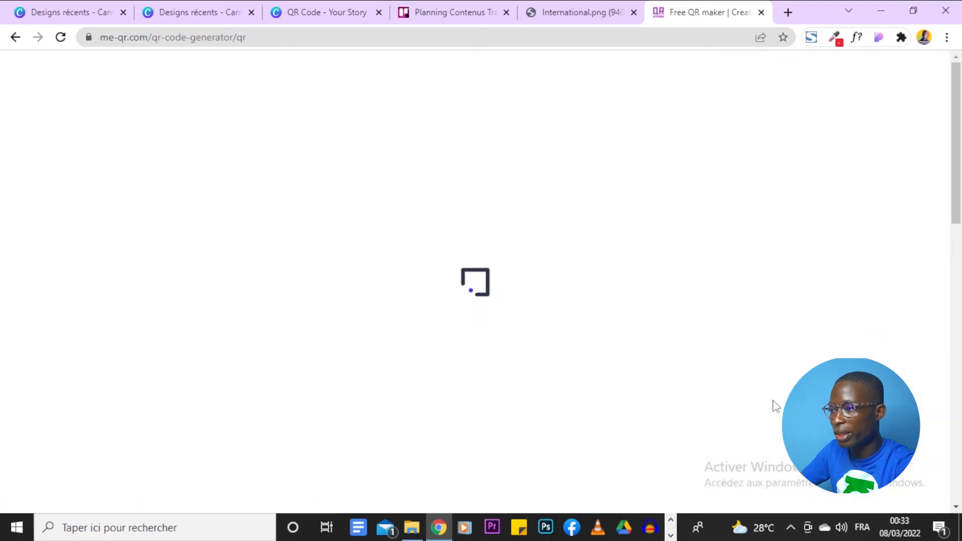
- Try several frame styles for the QR code and choose the one with a speech-bubble label above the code
scroll(773, 407, "down", 3)
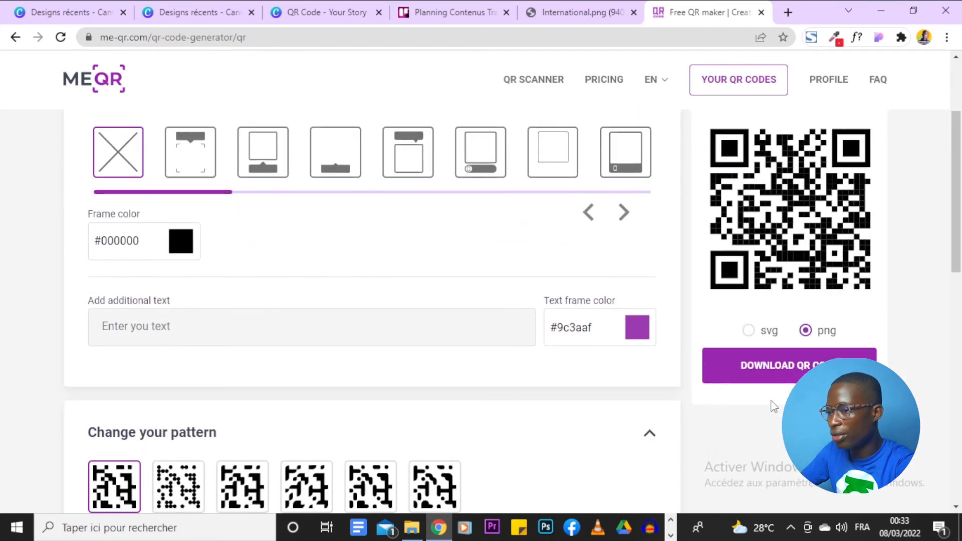
scroll(780, 189, "up", 1)
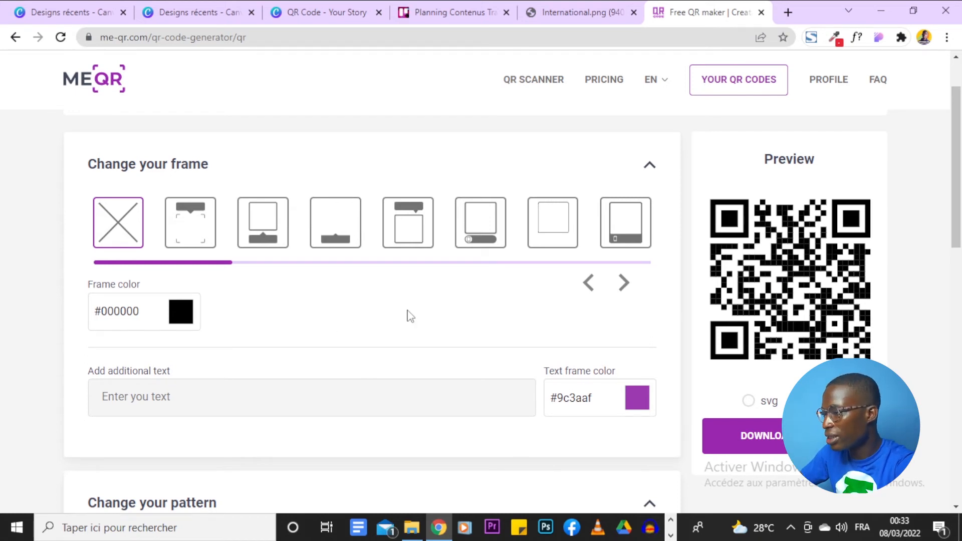
left_click(285, 216)
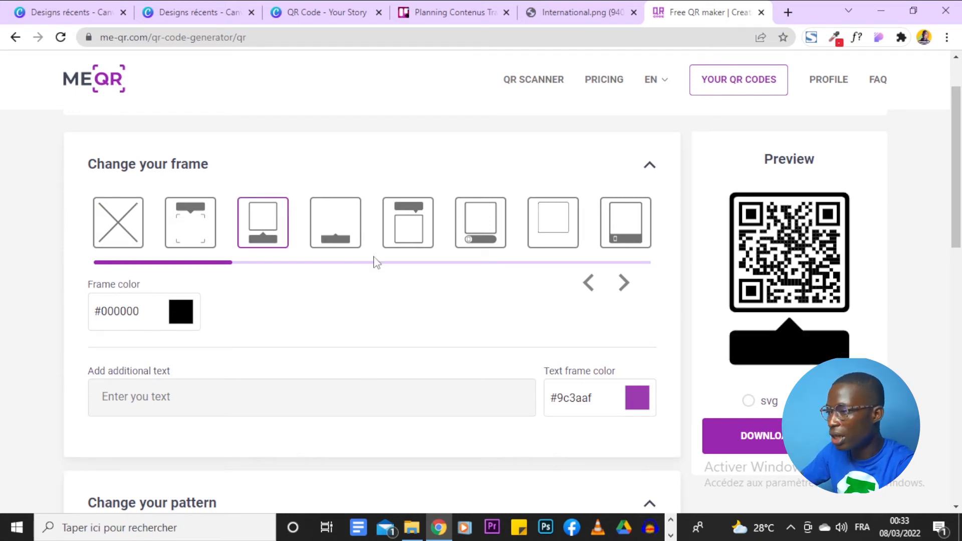
left_click(466, 233)
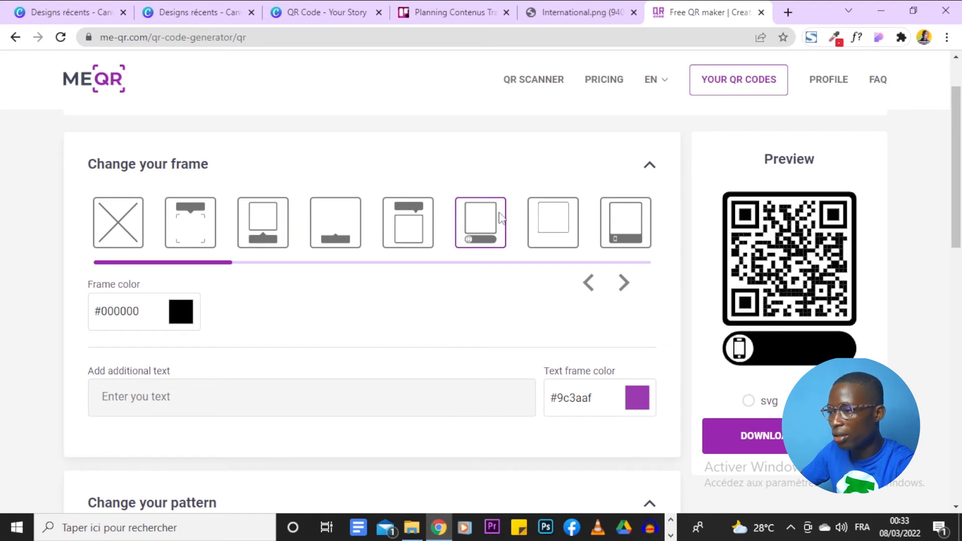
left_click(617, 225)
left_click(330, 233)
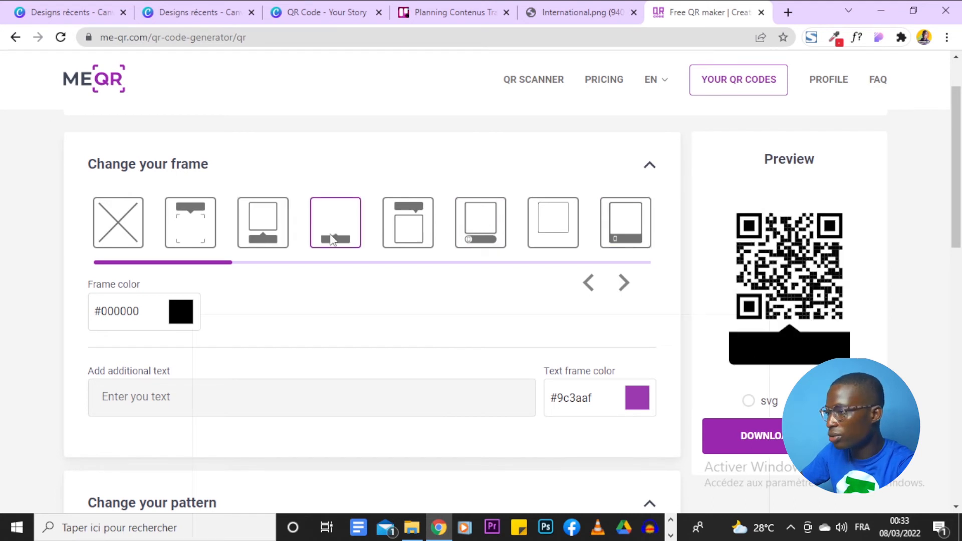
left_click(401, 218)
- Check the coupon design in Canva for reference and set the QR code's frame color to light green #a6f896
scroll(289, 196, "down", 4)
scroll(288, 197, "up", 3)
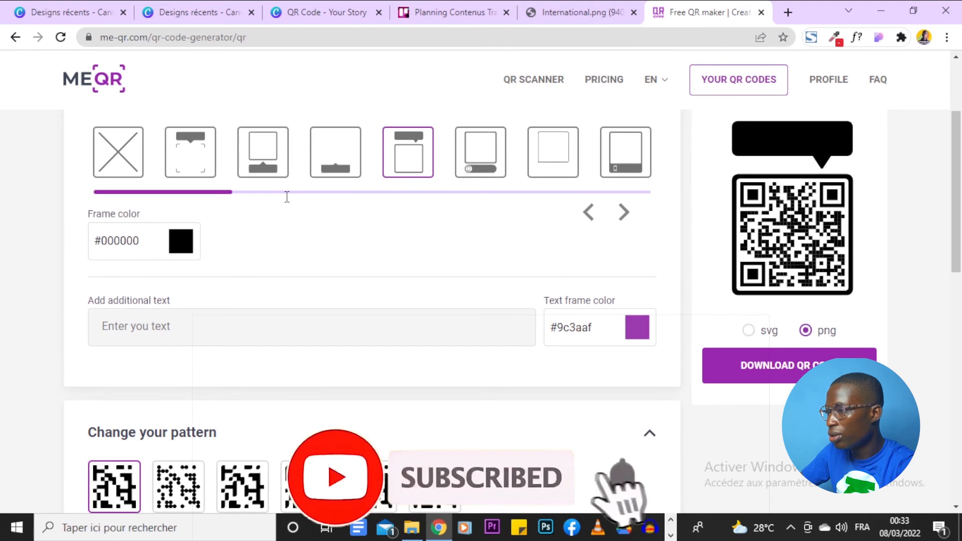
left_click(189, 236)
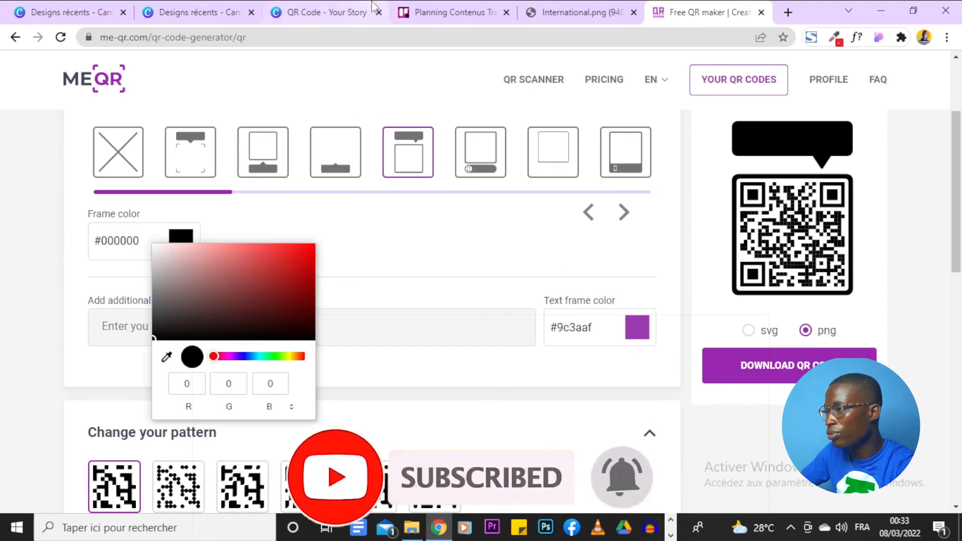
left_click(326, 12)
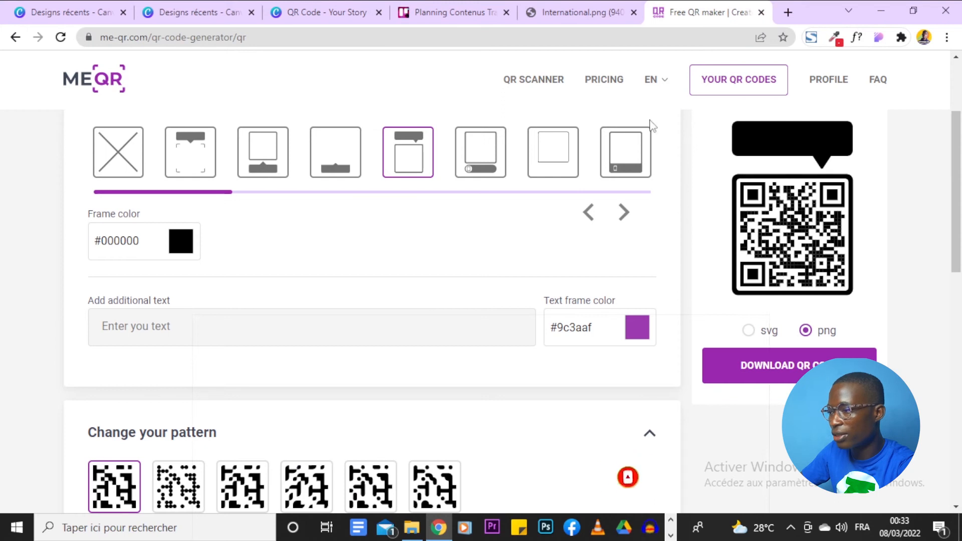
left_click(708, 12)
left_click(189, 236)
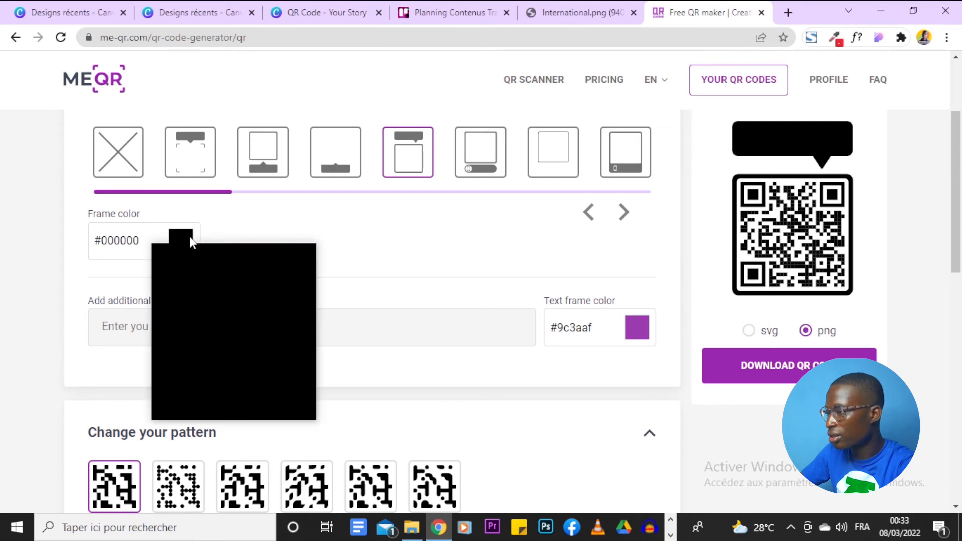
left_click_drag(259, 357, 277, 356)
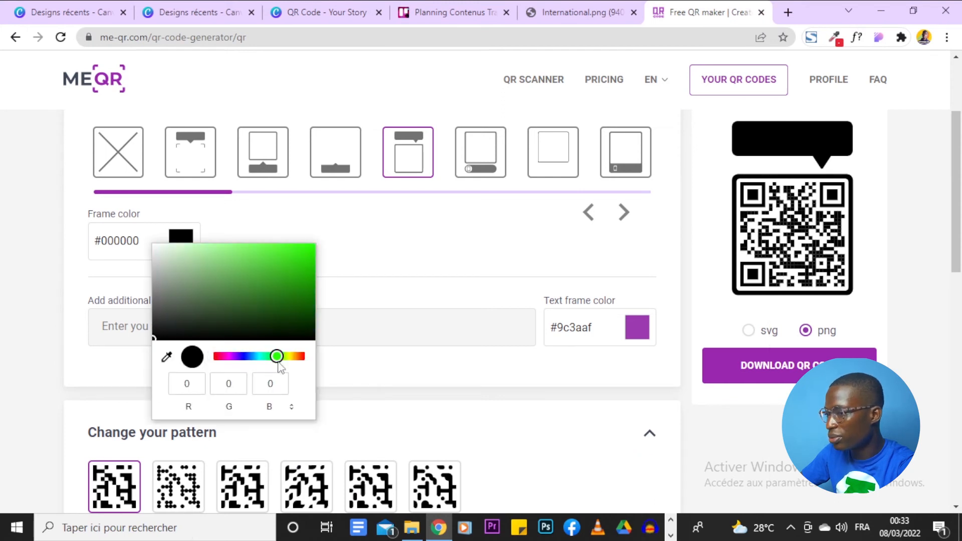
left_click_drag(284, 272, 216, 247)
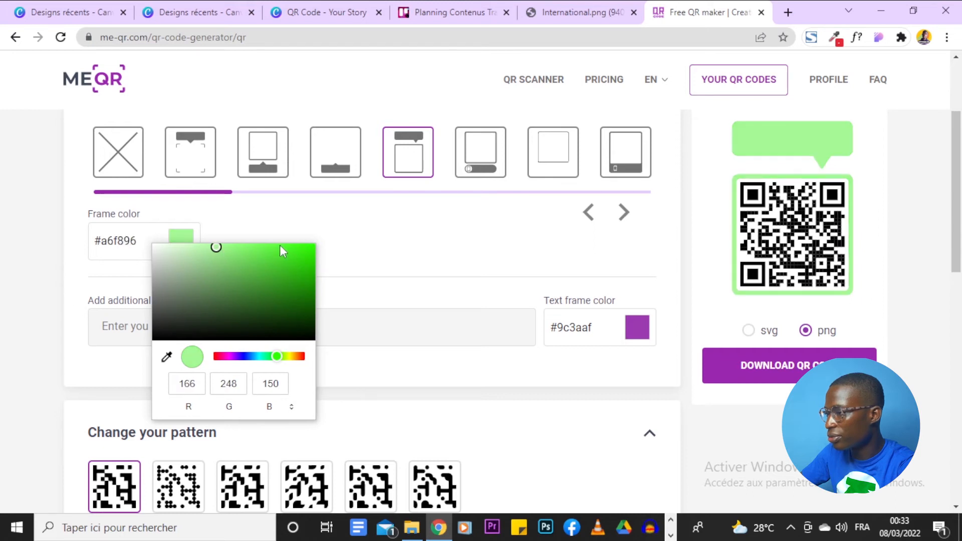
left_click(434, 243)
scroll(262, 306, "down", 1)
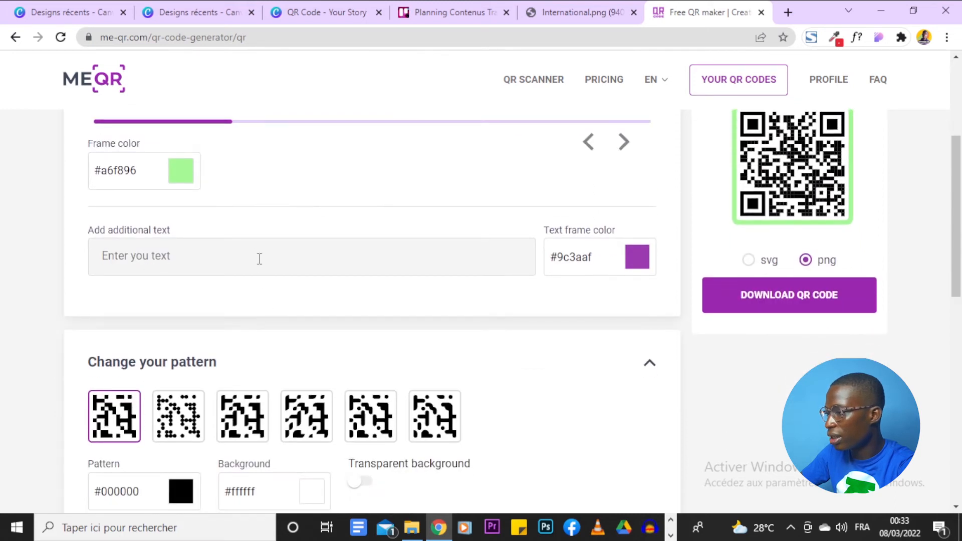
- Add "Scan Me" as the additional text in the QR code's speech-bubble frame
left_click(259, 257)
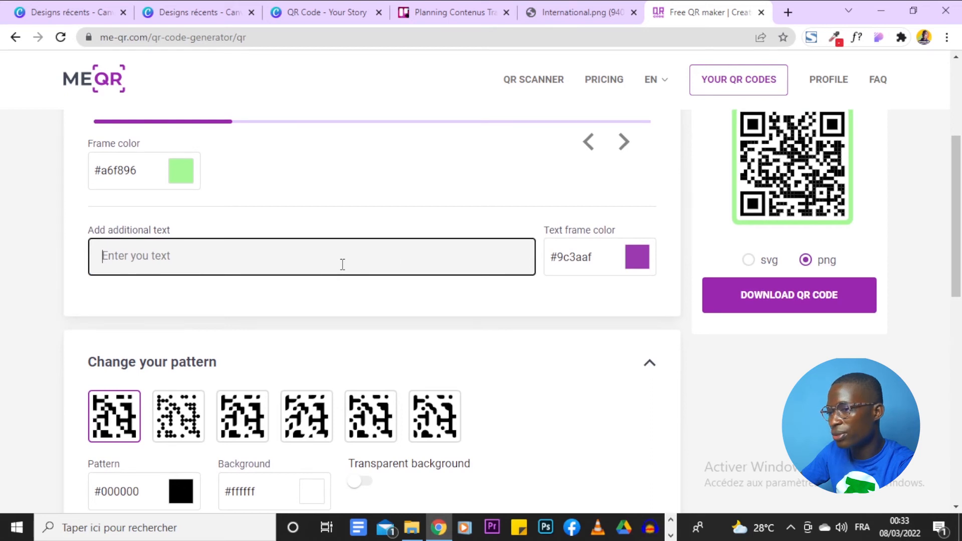
scroll(343, 264, "up", 2)
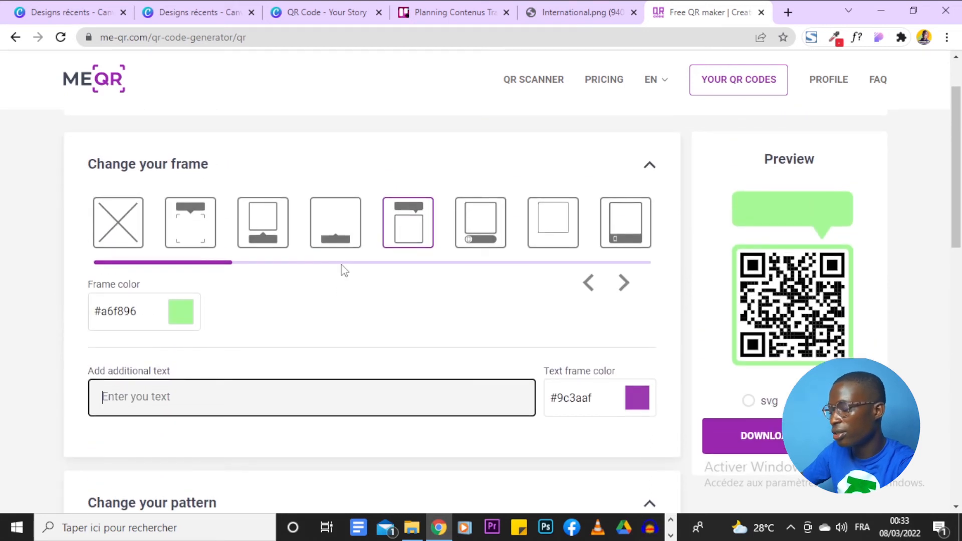
type("Sa")
key("BackSpace")
type("c")
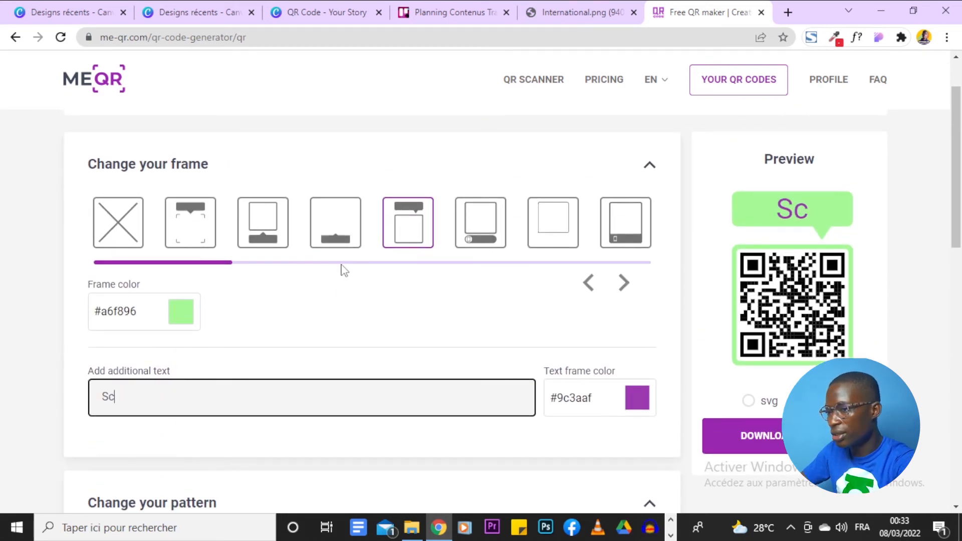
type("an m")
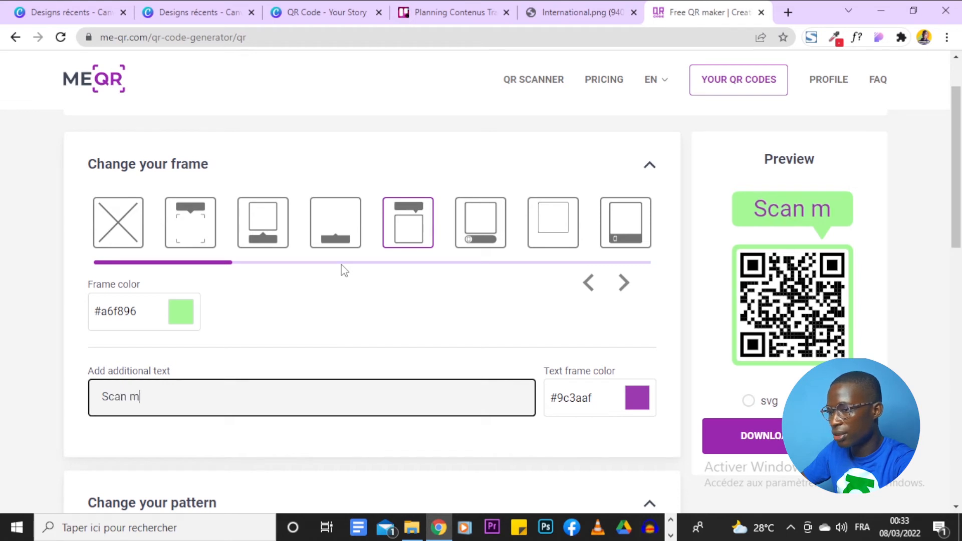
key("BackSpace")
type("Me")
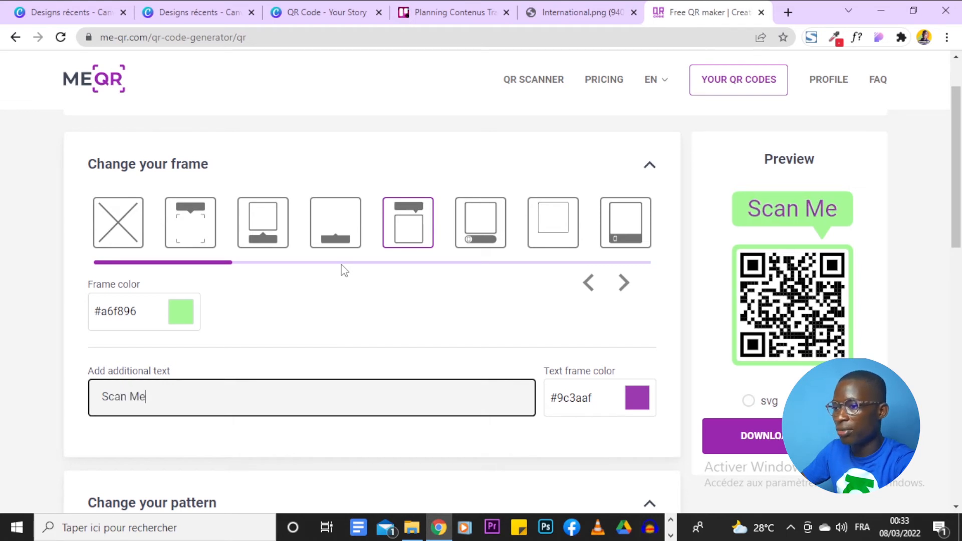
- Look through the remaining customization options for the QR code: pattern, corner style and logo
scroll(346, 240, "down", 4)
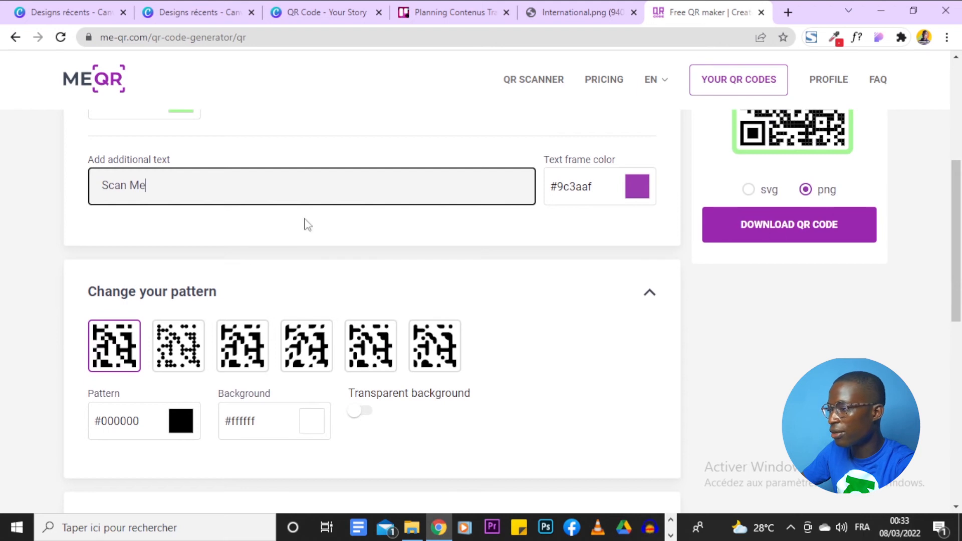
scroll(440, 365, "down", 3)
scroll(443, 371, "up", 1)
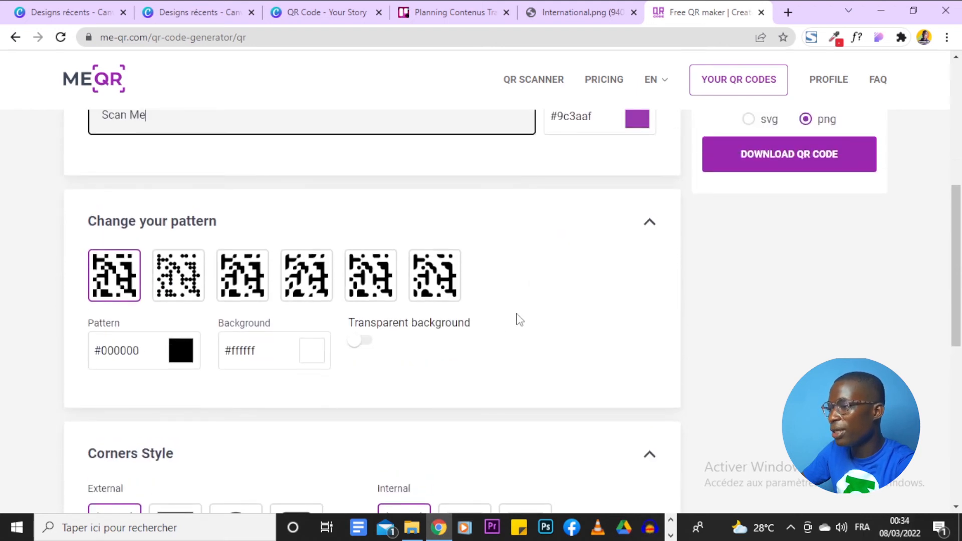
scroll(515, 317, "down", 3)
scroll(71, 333, "down", 4)
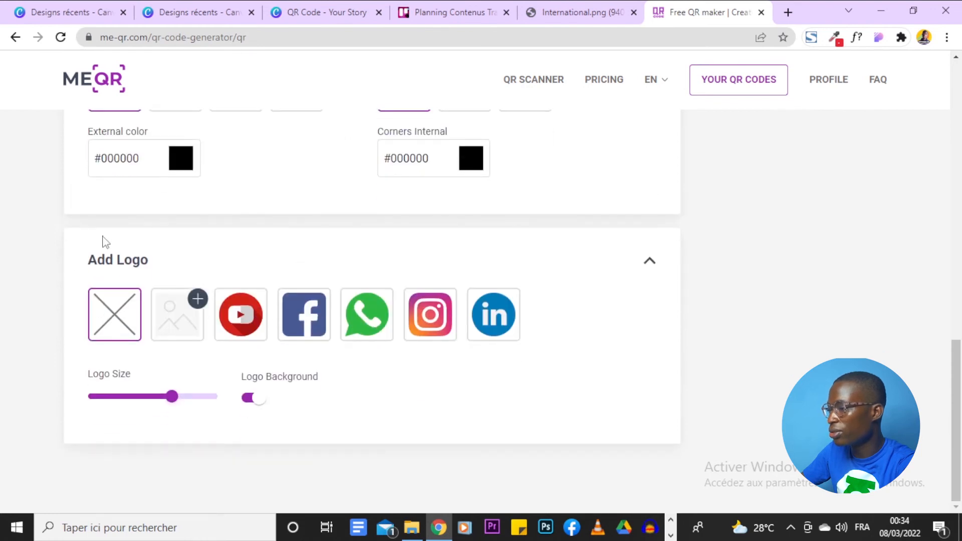
scroll(490, 307, "up", 13)
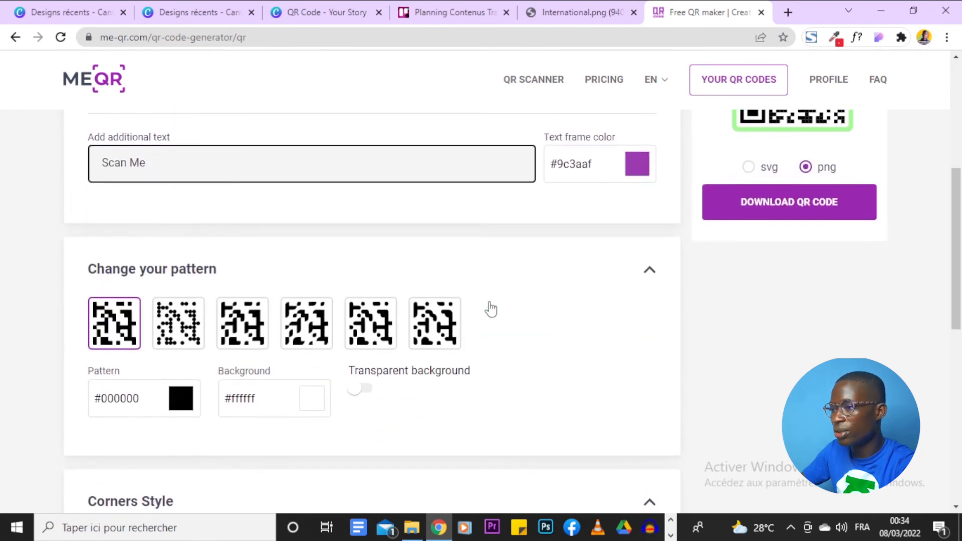
scroll(490, 309, "up", 1)
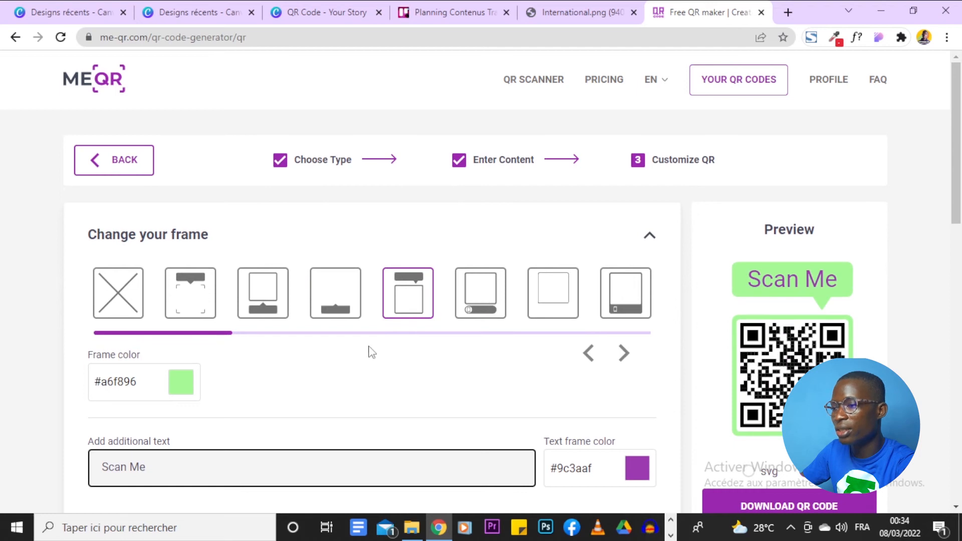
- Download the customized QR code as a PNG and open the list of created QR codes
scroll(641, 401, "down", 2)
scroll(642, 393, "down", 1)
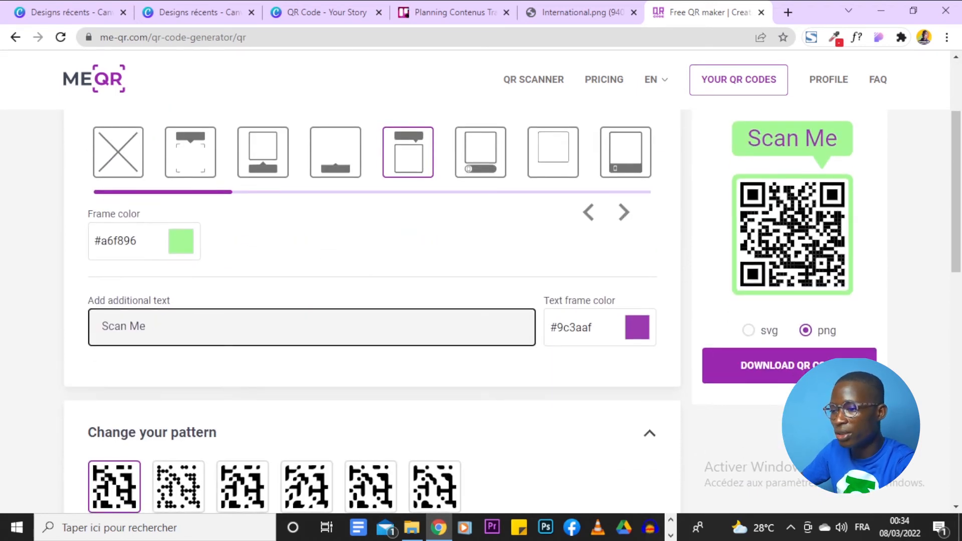
left_click(771, 365)
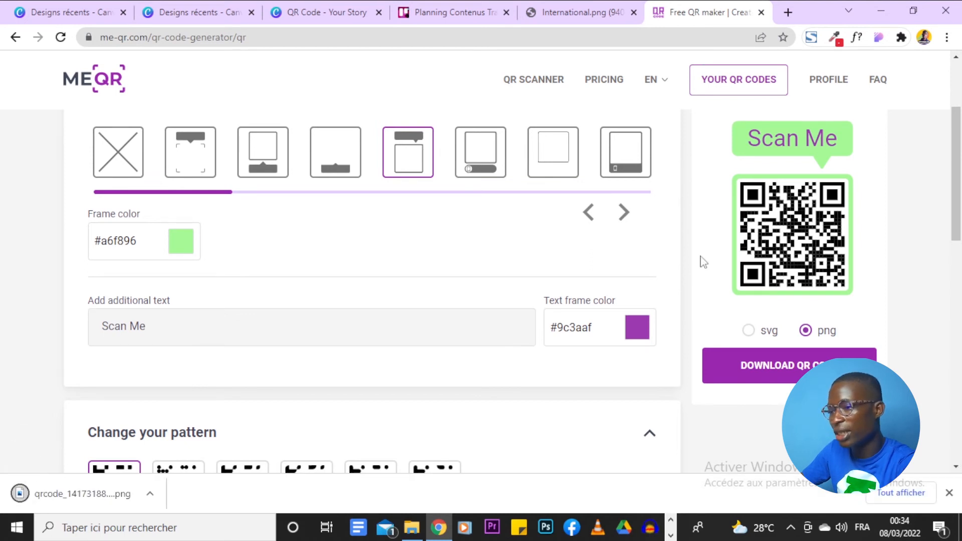
scroll(811, 336, "up", 2)
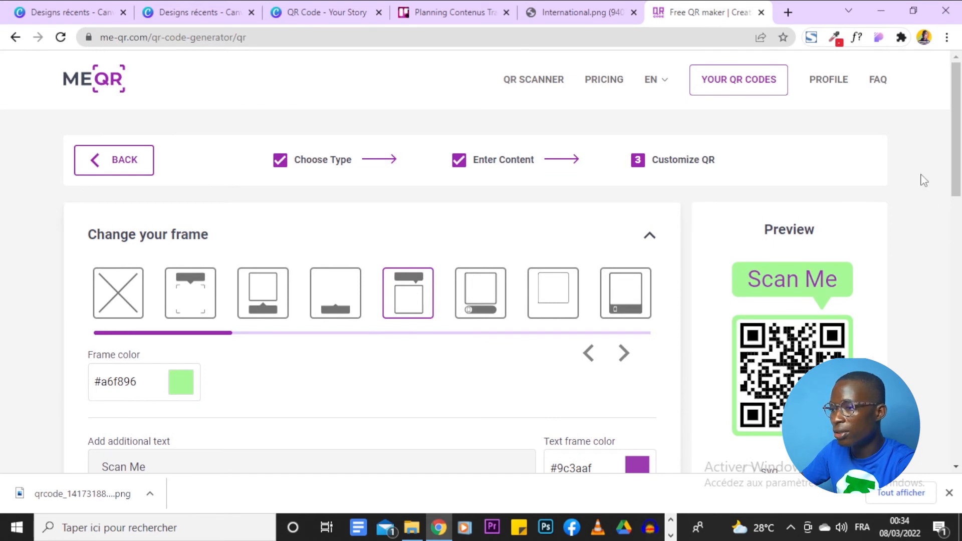
scroll(922, 183, "down", 10)
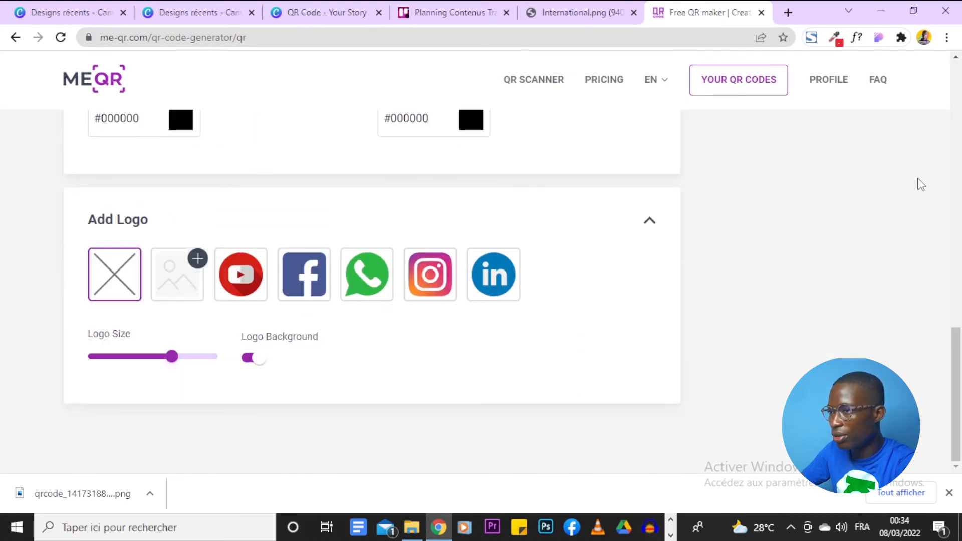
scroll(921, 185, "up", 4)
scroll(305, 272, "up", 4)
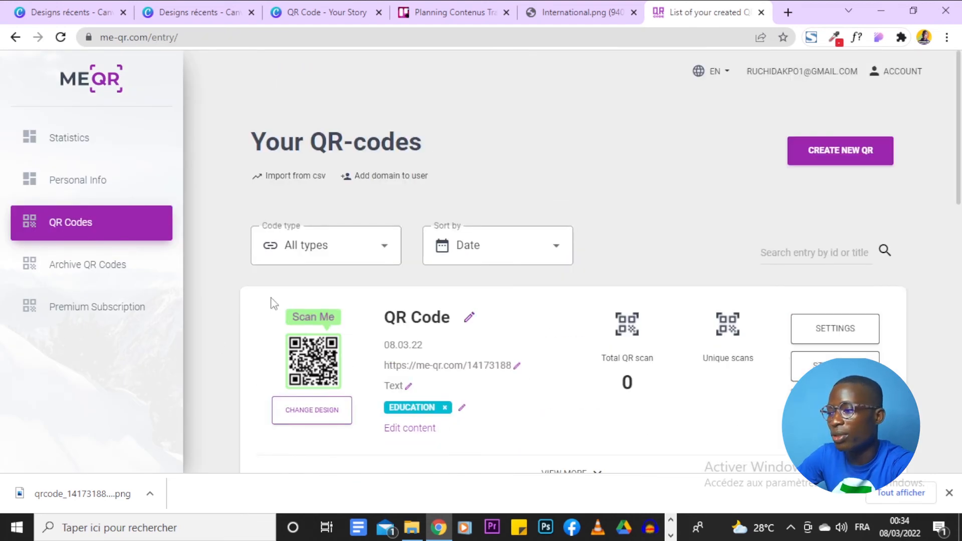
- Switch back to the coupon design in Canva, reload it and reopen the ME-QR generator's list of codes
left_click(315, 9)
left_click(217, 4)
left_click(281, 3)
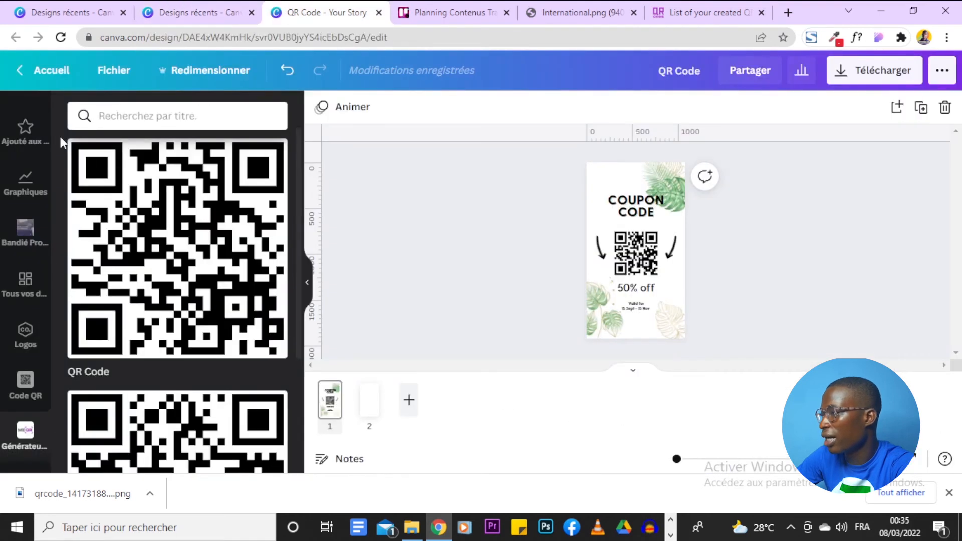
left_click(60, 37)
scroll(48, 221, "down", 7)
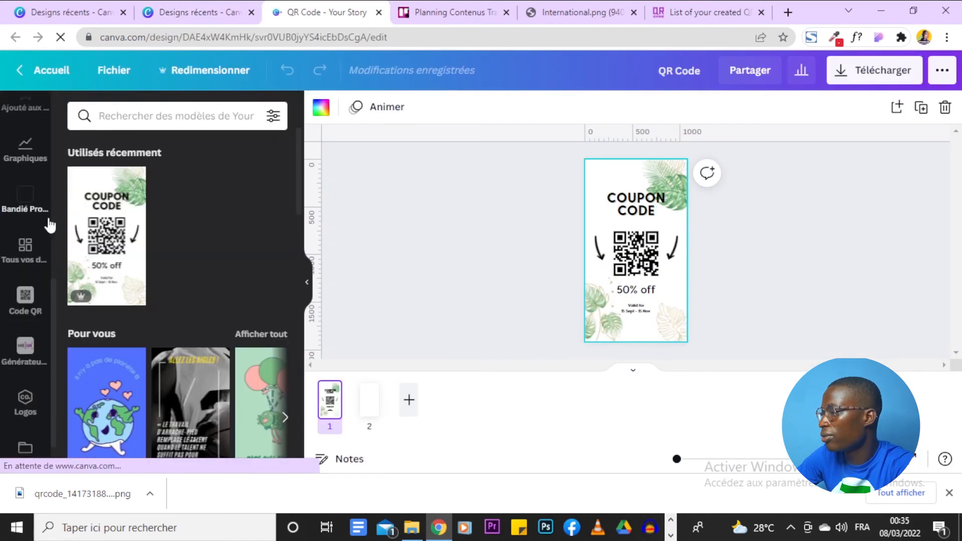
scroll(49, 225, "down", 1)
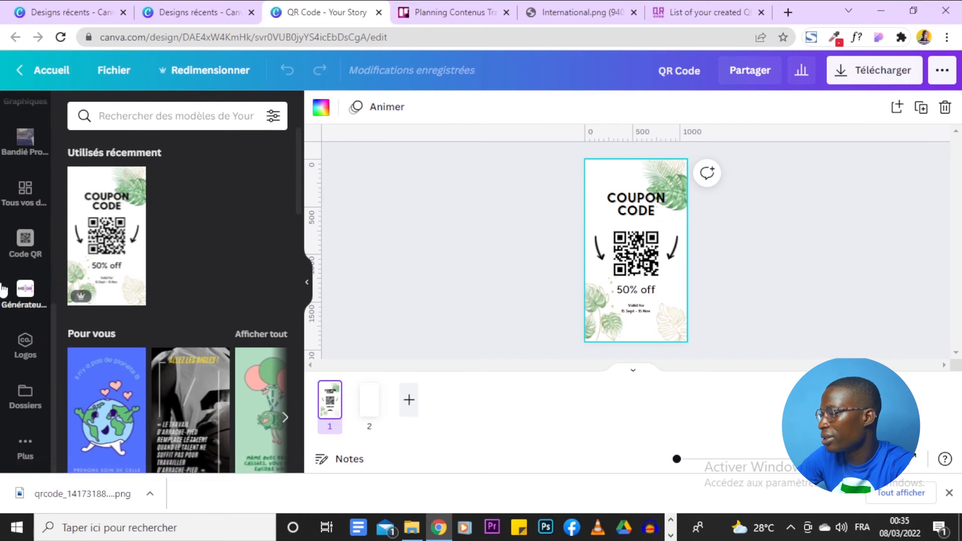
left_click(18, 296)
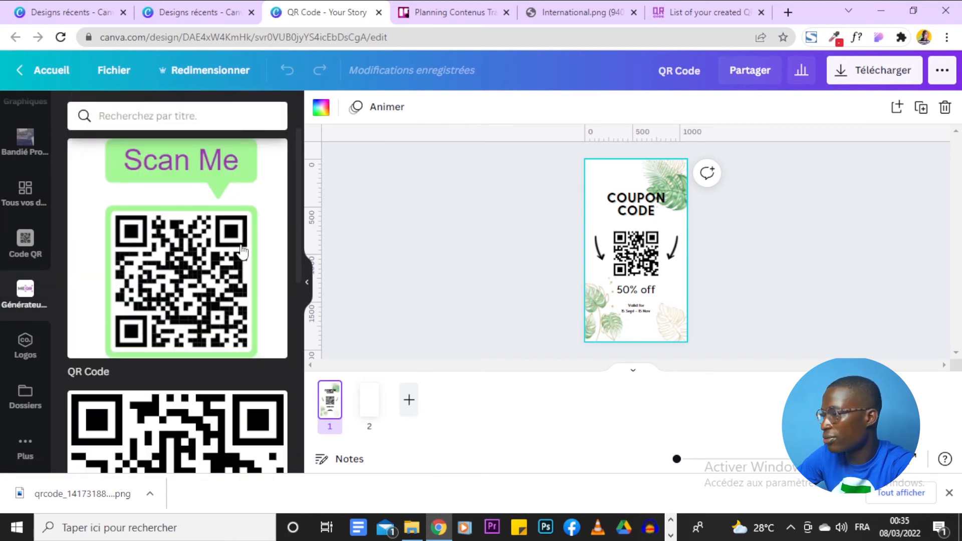
- Insert the green-framed "Scan Me" QR code into the coupon and move it below the existing code
scroll(211, 242, "down", 4)
scroll(199, 205, "up", 4)
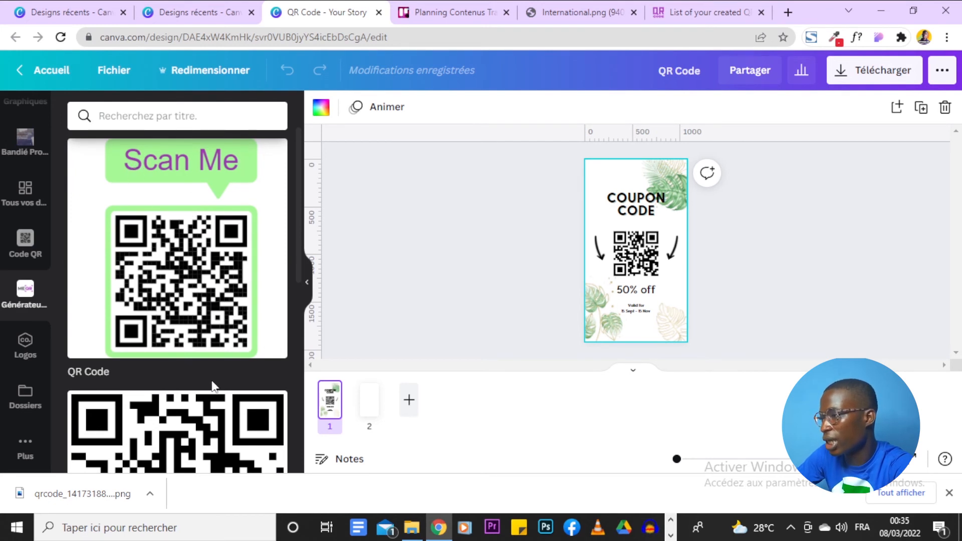
left_click(215, 218)
left_click_drag(636, 255, 642, 284)
- Delete the coupon's old black QR code and move the "Scan Me" code into its place between the arrows
left_click(636, 242)
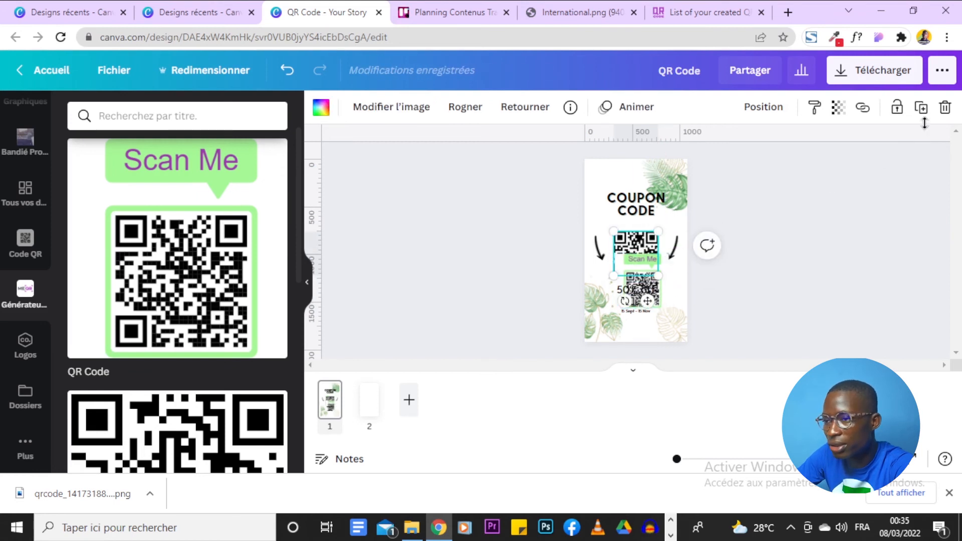
left_click(944, 106)
left_click(629, 289)
left_click_drag(629, 289, 634, 233)
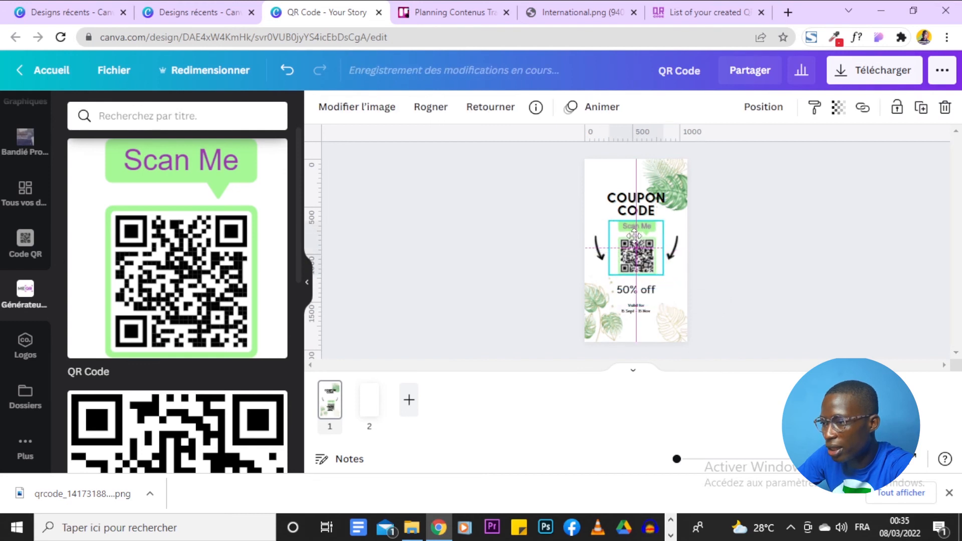
left_click(730, 269)
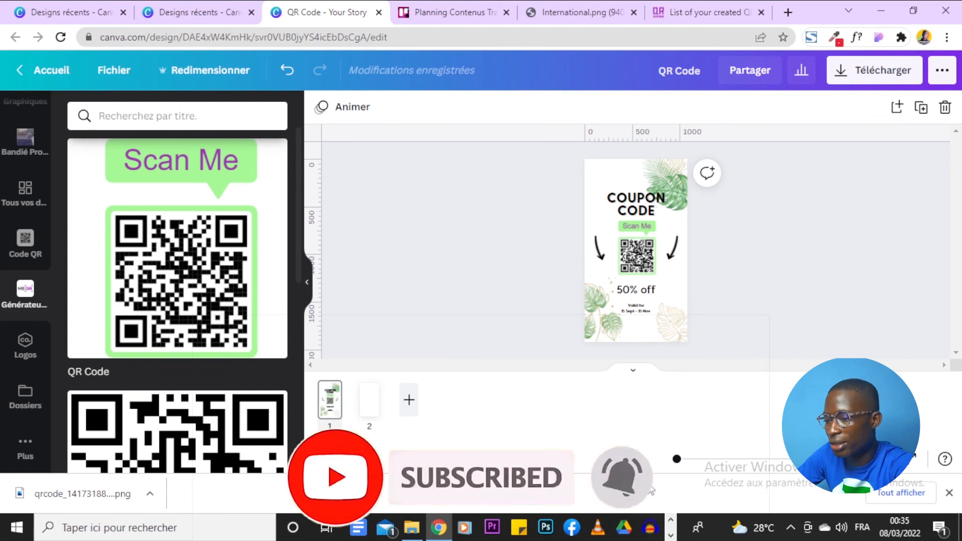
- Dismiss the browser's download bar, shrink the "Scan Me" QR code slightly and center it between the title and "50% off"
left_click(948, 492)
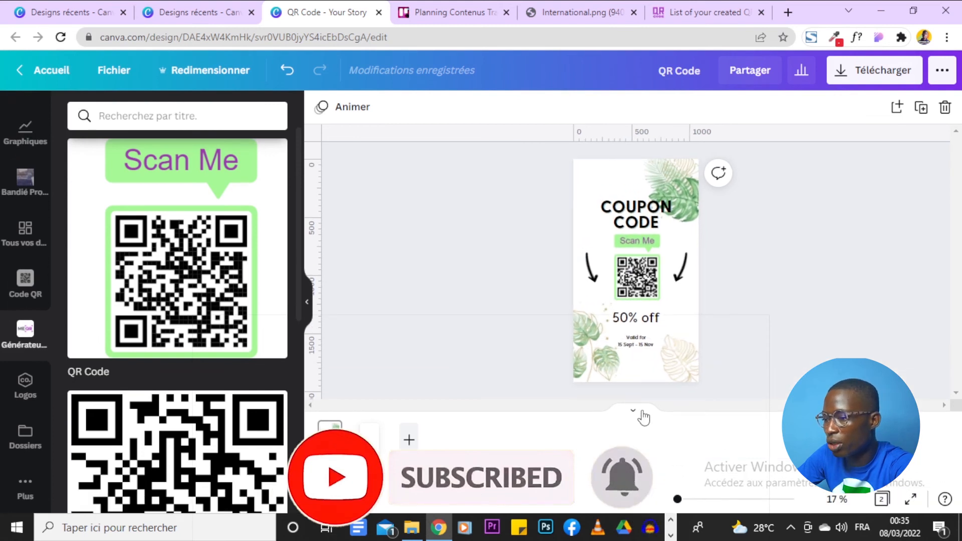
left_click(661, 237)
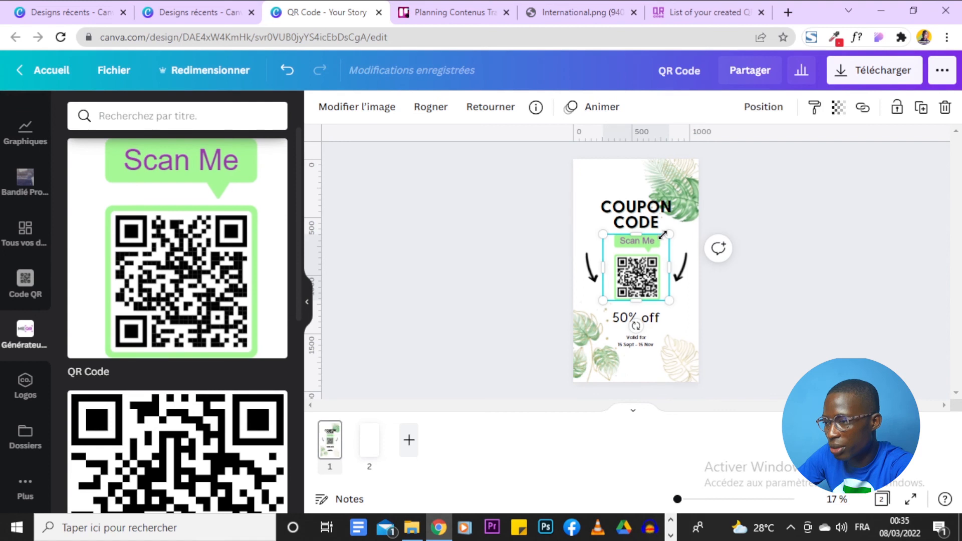
mouse_move(664, 235)
left_mouse_down()
mouse_move(701, 236)
mouse_move(660, 242)
left_mouse_up()
left_click_drag(649, 291, 652, 290)
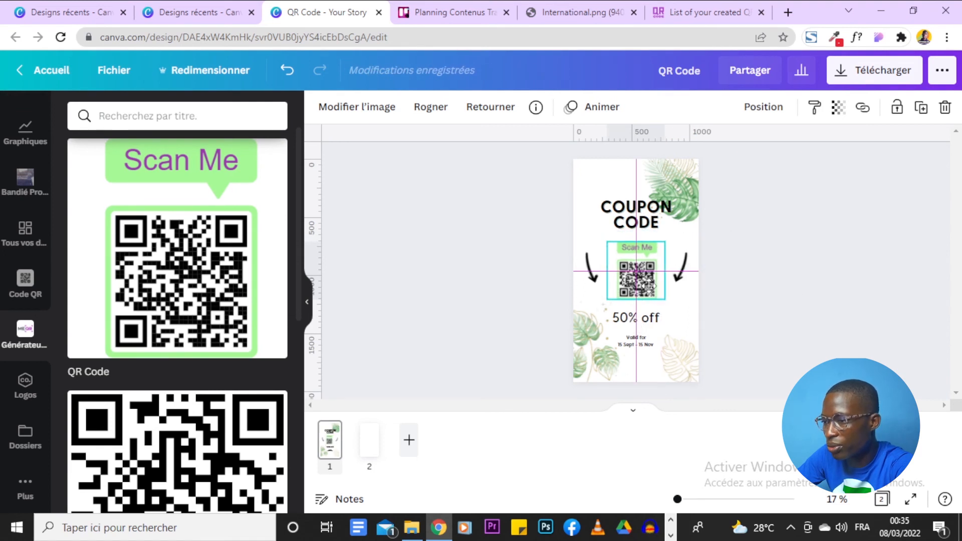
left_click(781, 344)
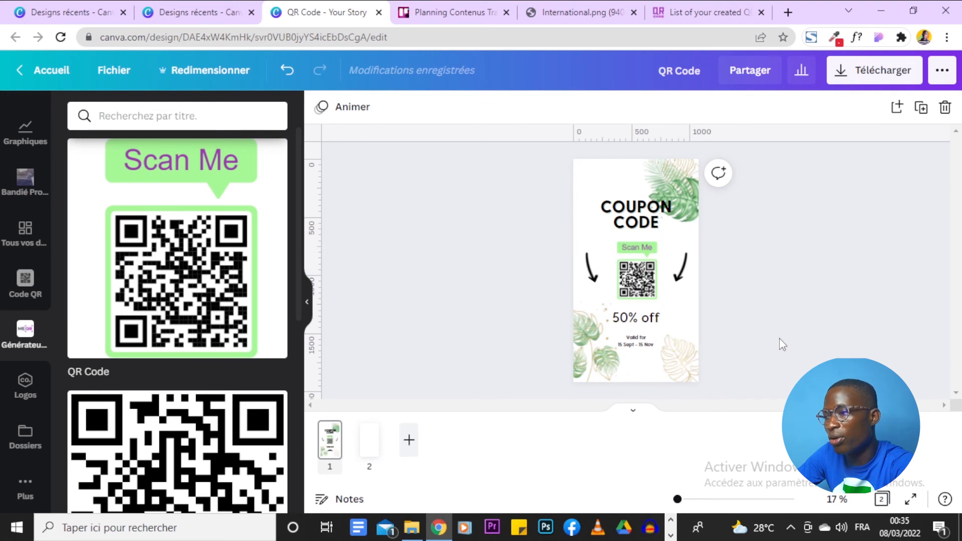